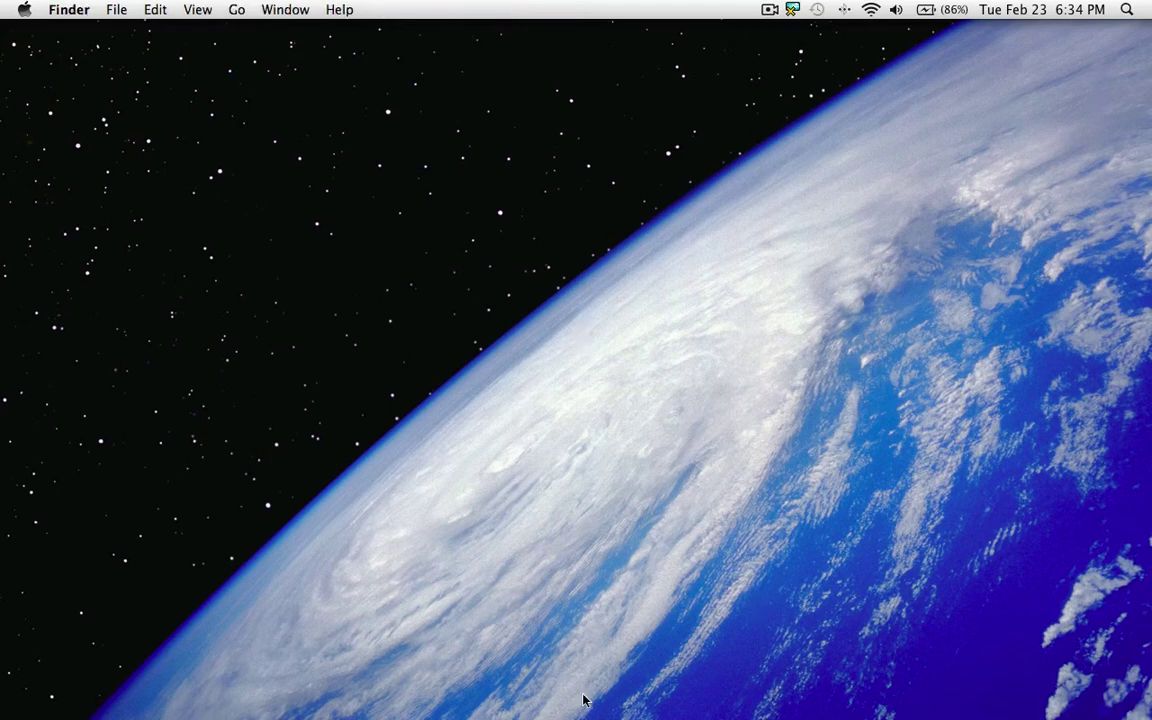
Step: Open Overflow and look through its Website Apps, Social Apps and Top Apps categories
mouse_move(590, 712)
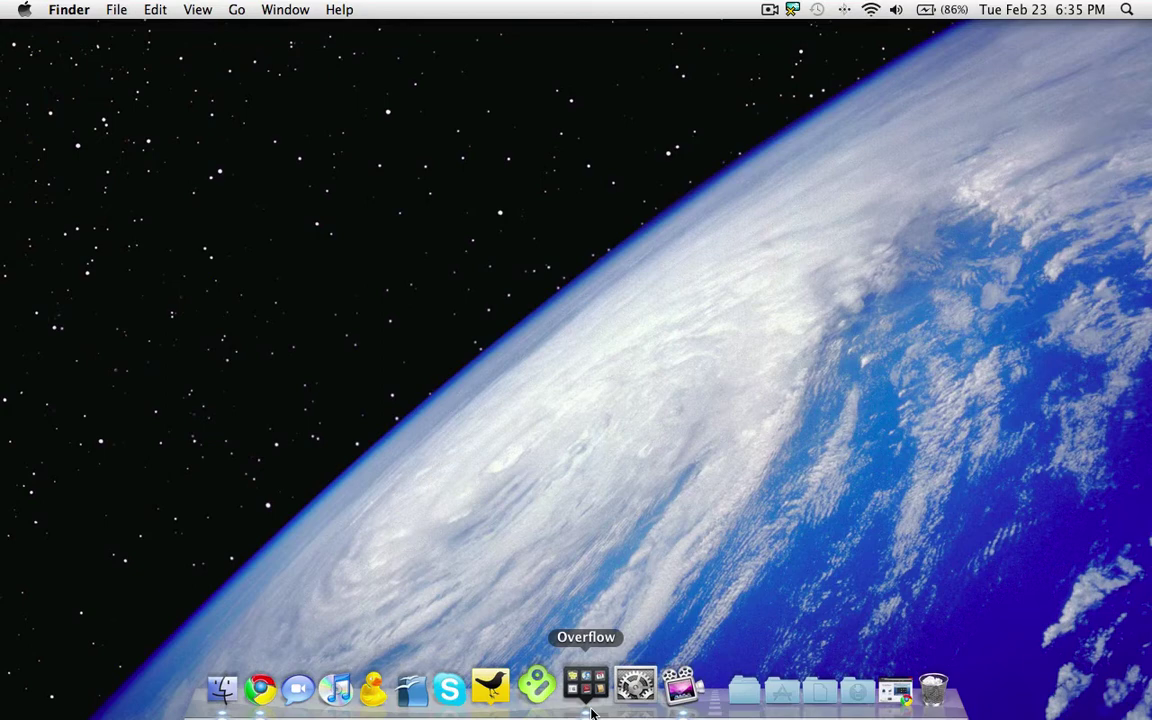
click(588, 690)
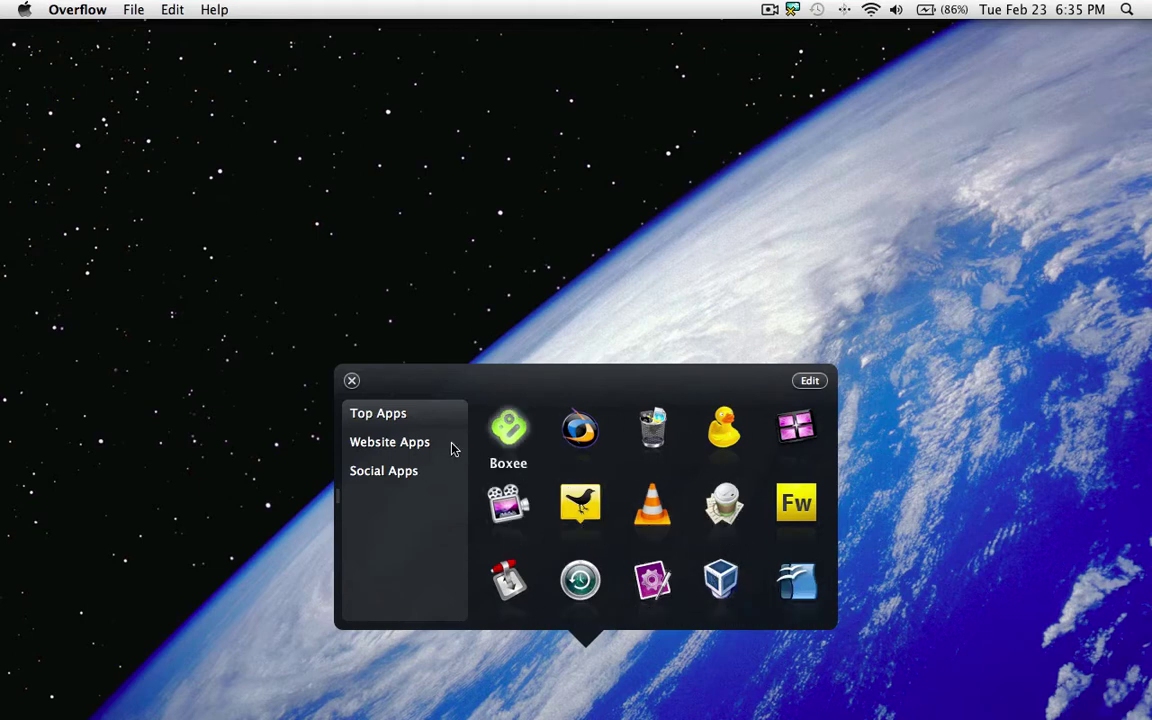
click(396, 444)
click(383, 476)
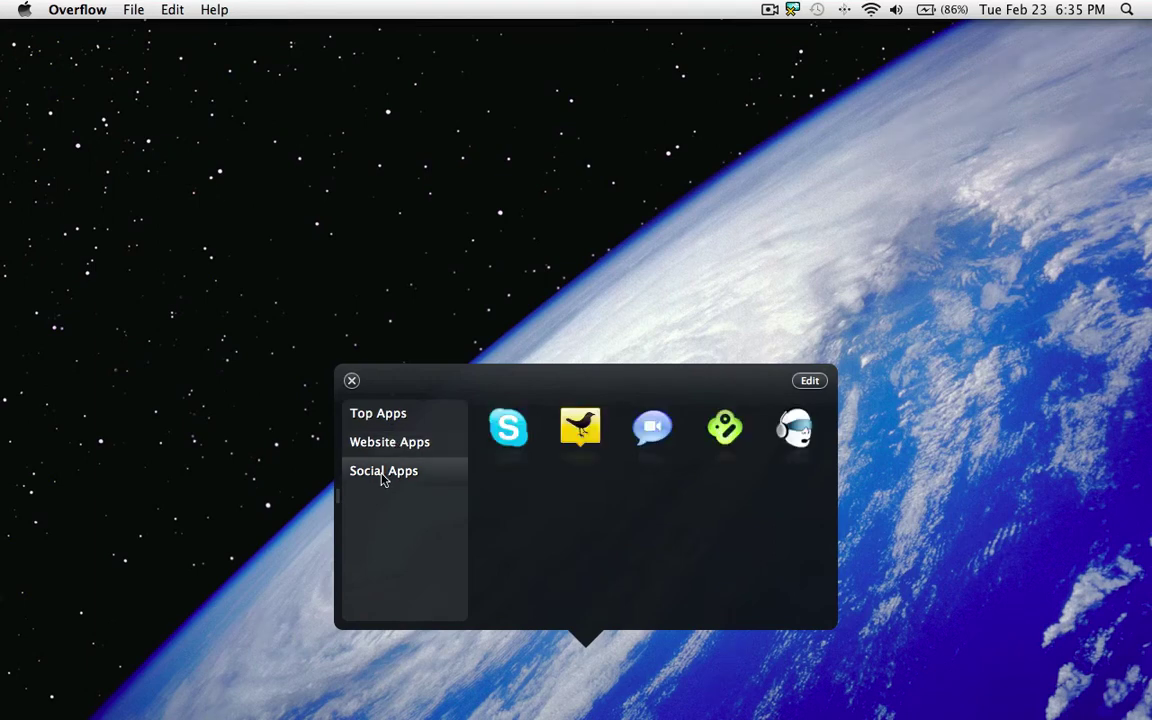
click(399, 417)
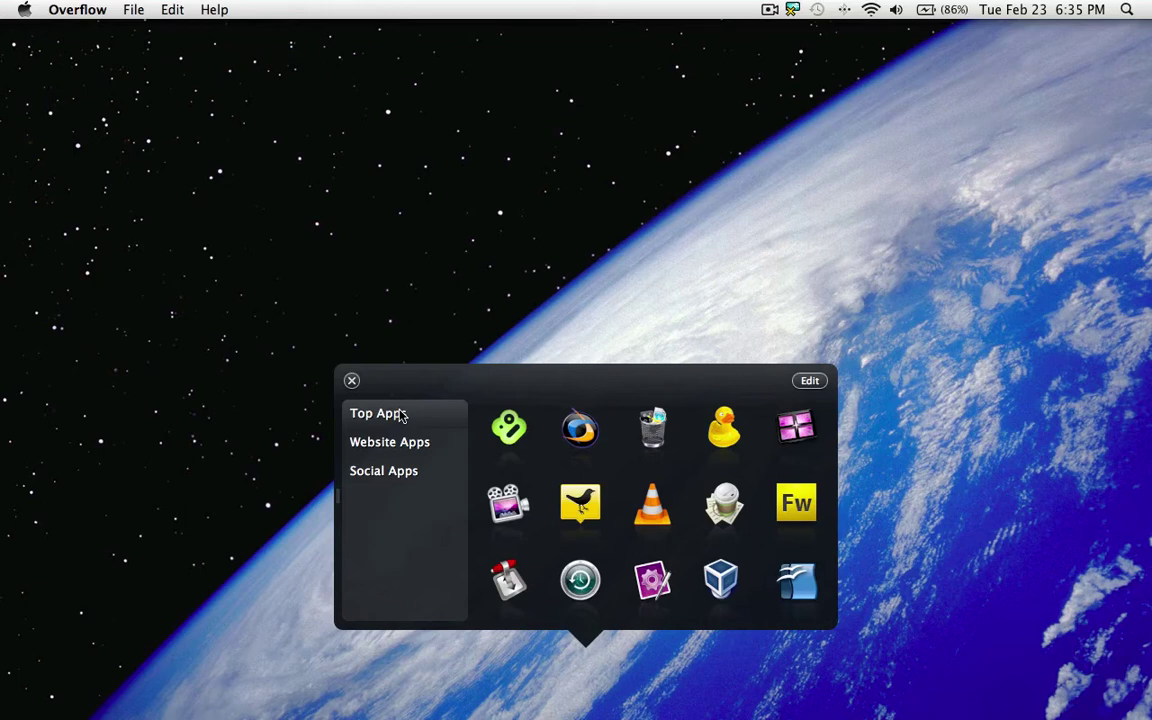
Step: Make Top Apps editable, view the Desktop folder in the chooser for adding items, and cancel without adding anything
click(812, 382)
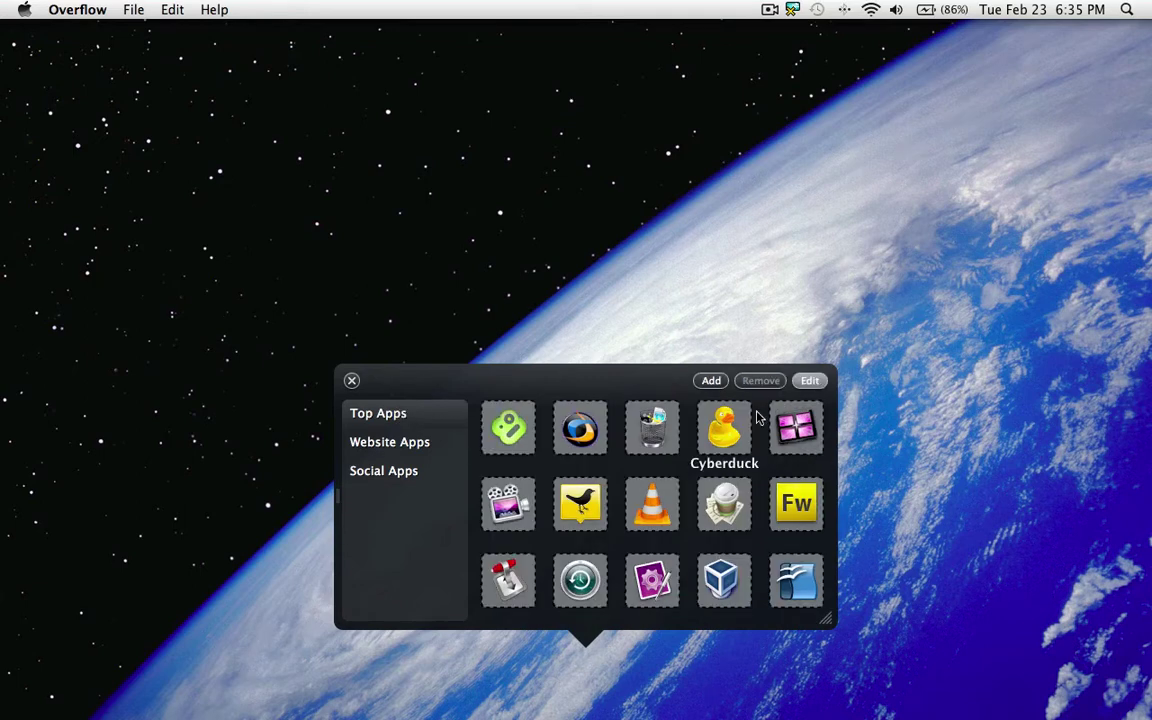
mouse_move(727, 428)
mouse_down()
mouse_move(652, 410)
mouse_move(681, 333)
mouse_move(706, 410)
mouse_move(728, 428)
mouse_up()
click(711, 380)
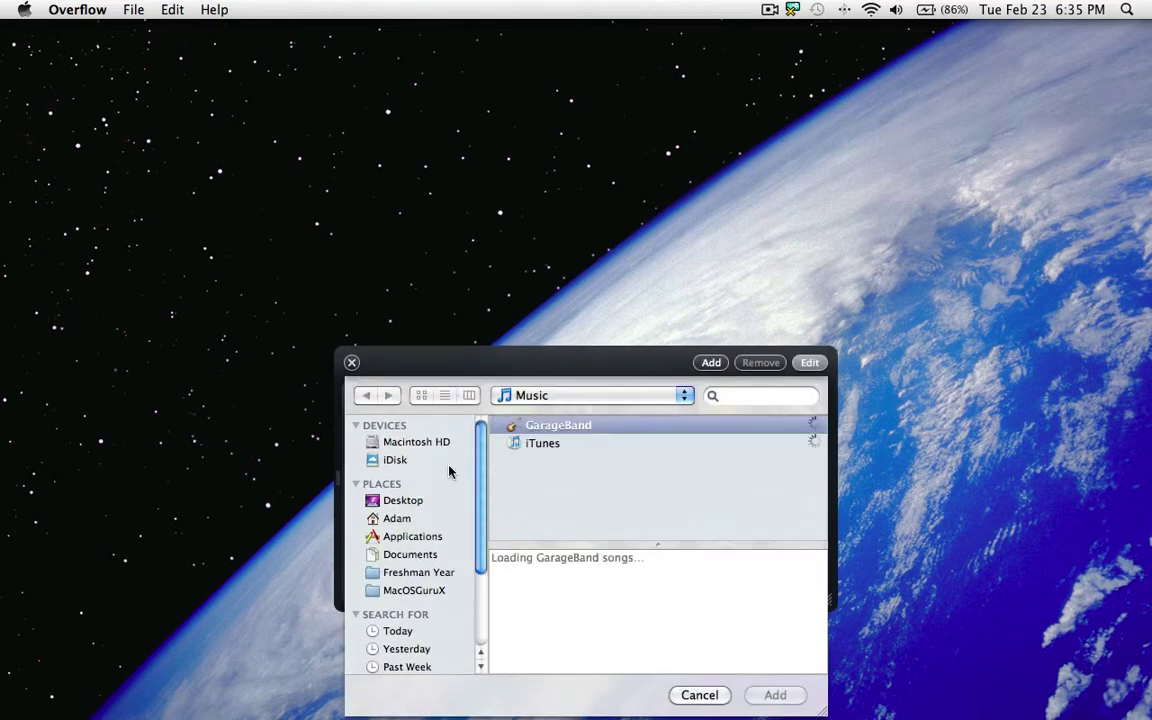
click(400, 508)
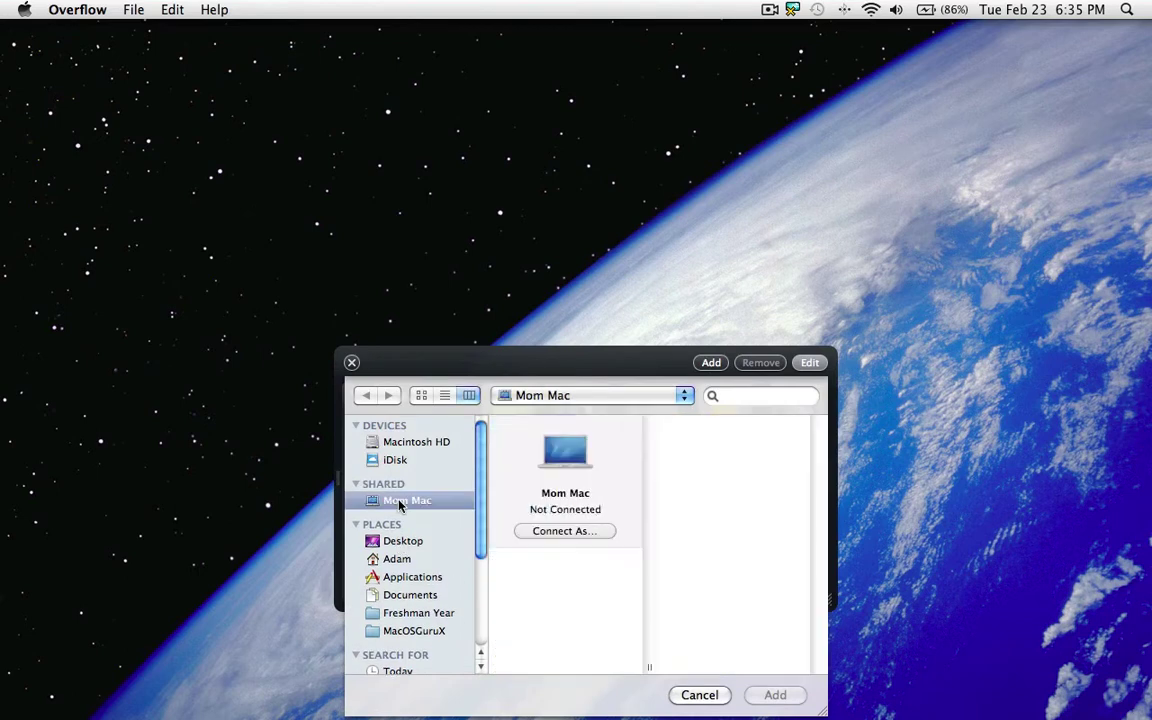
click(404, 560)
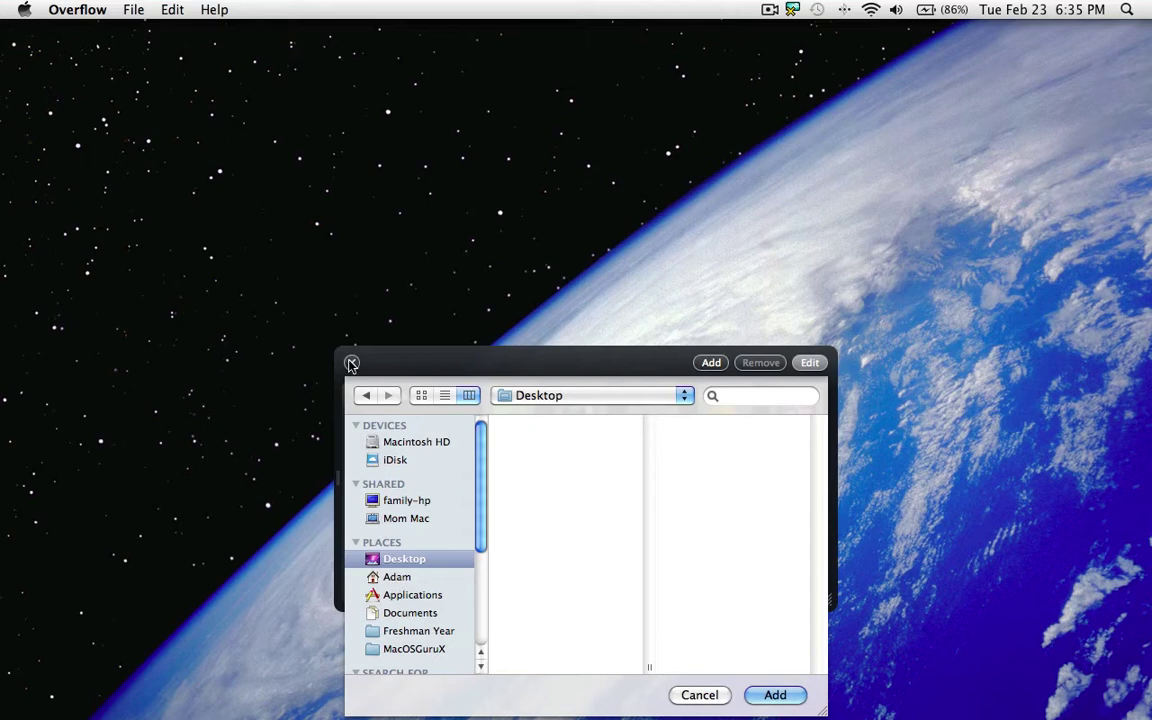
click(703, 696)
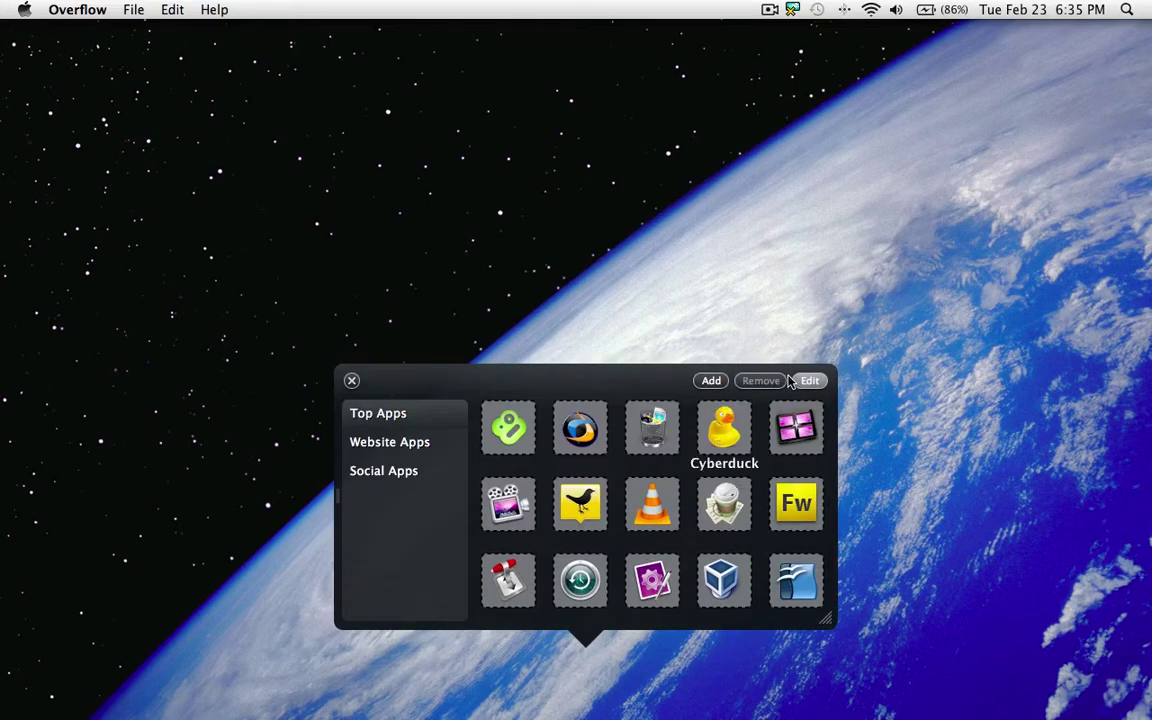
Step: Move the Overflow window away from the Dock to the upper part of the screen, finish editing and dismiss it
drag(644, 382, 613, 105)
click(778, 102)
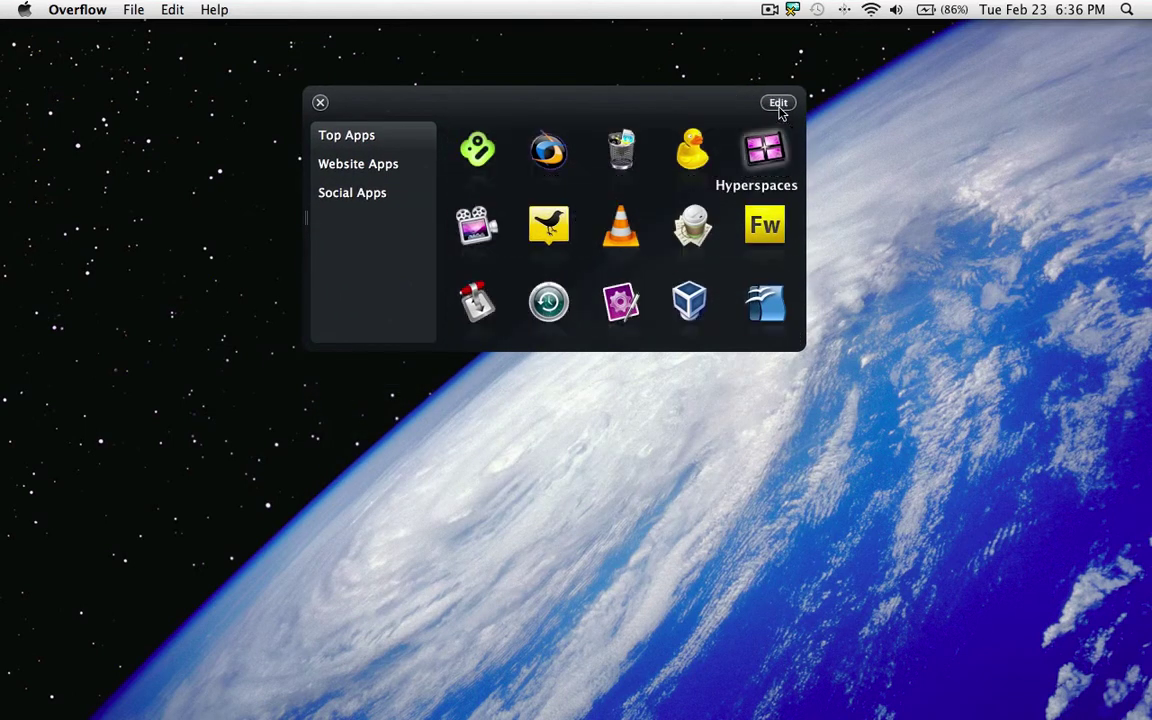
click(553, 458)
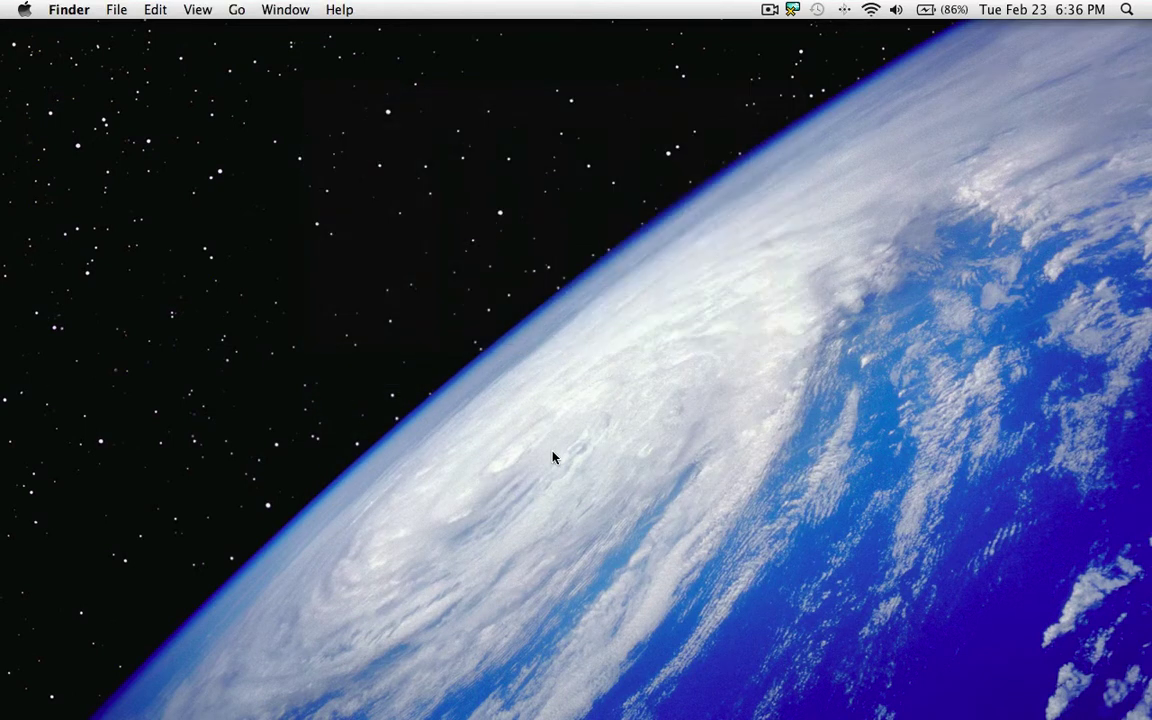
Step: Reopen Overflow in edit mode and move its window away from the Dock to the upper part of the screen
click(606, 695)
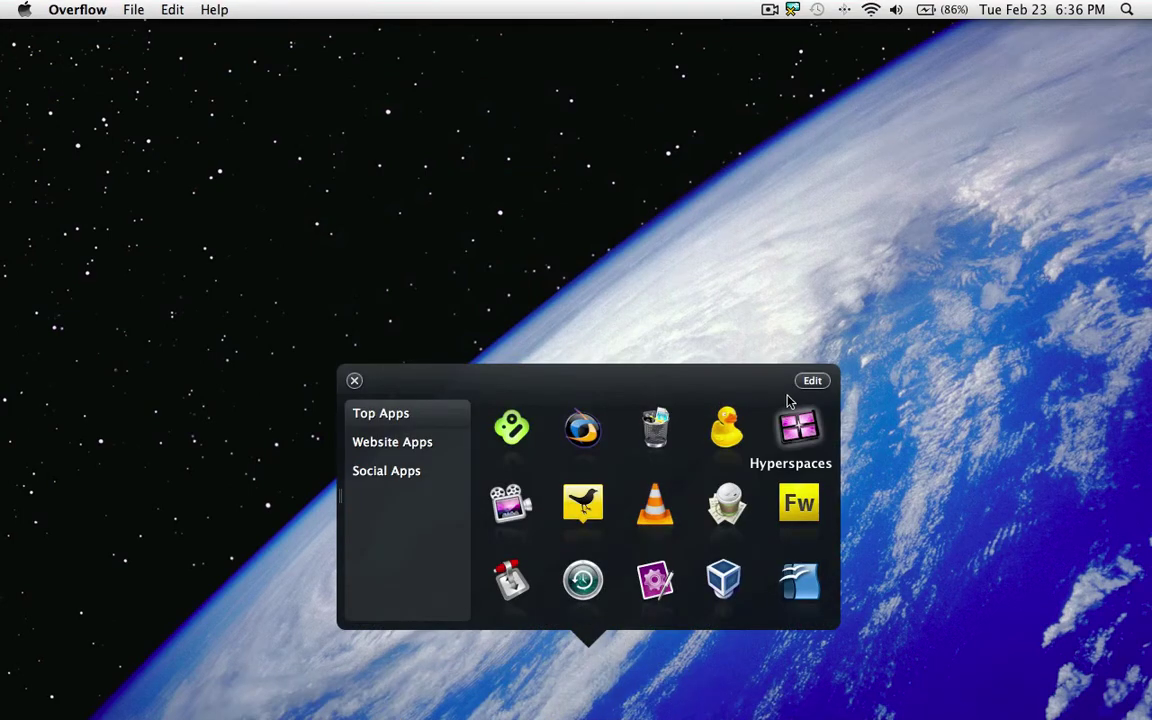
click(812, 381)
click(436, 326)
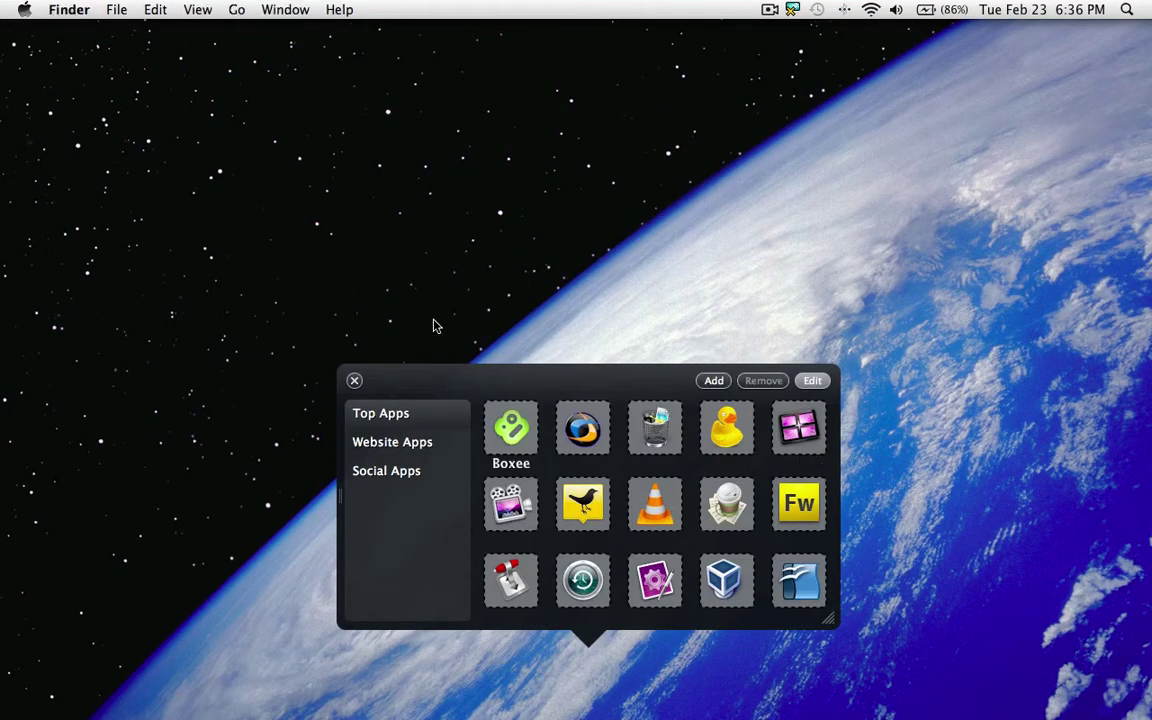
drag(321, 305, 546, 232)
drag(576, 380, 498, 67)
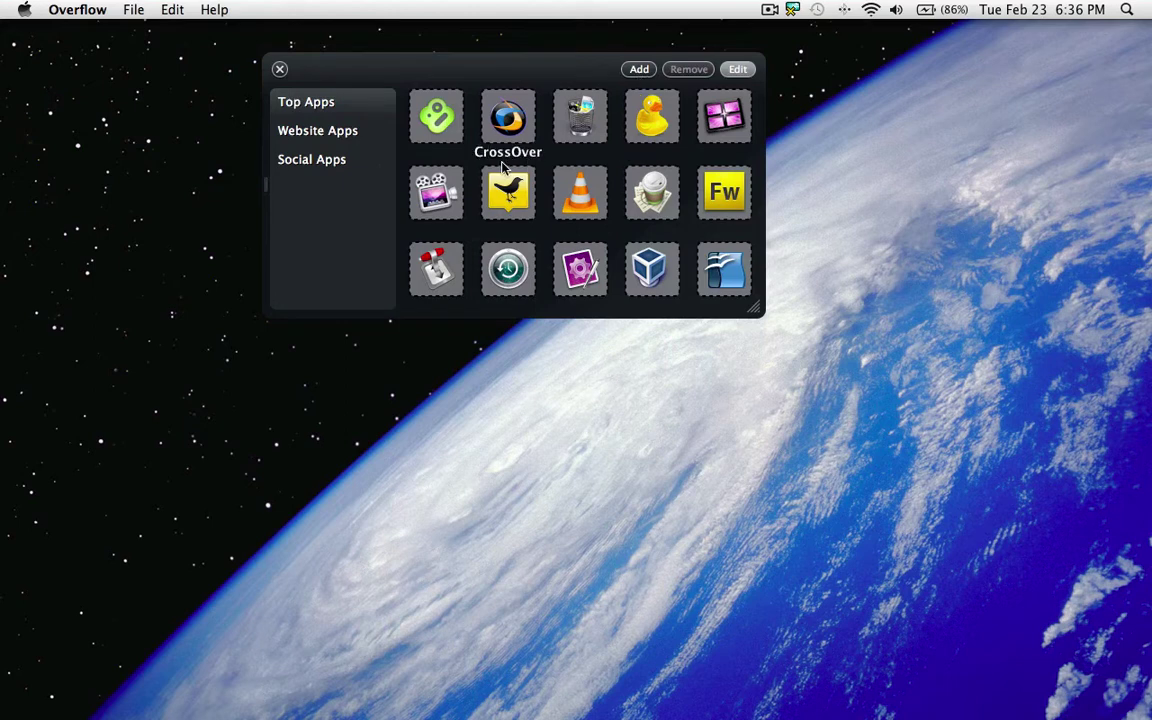
Step: Check the commands available for categories and make the category list slightly narrower
right_click(306, 214)
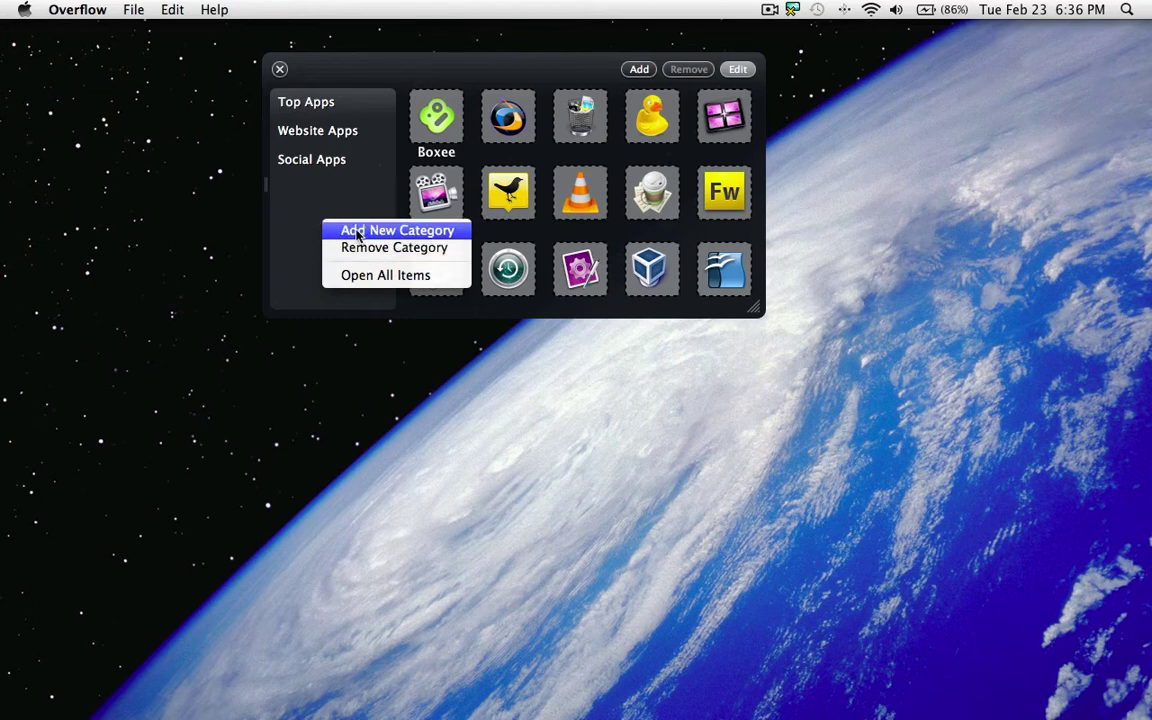
click(306, 206)
mouse_move(266, 185)
mouse_down()
mouse_move(219, 188)
mouse_move(298, 188)
mouse_move(285, 186)
mouse_up()
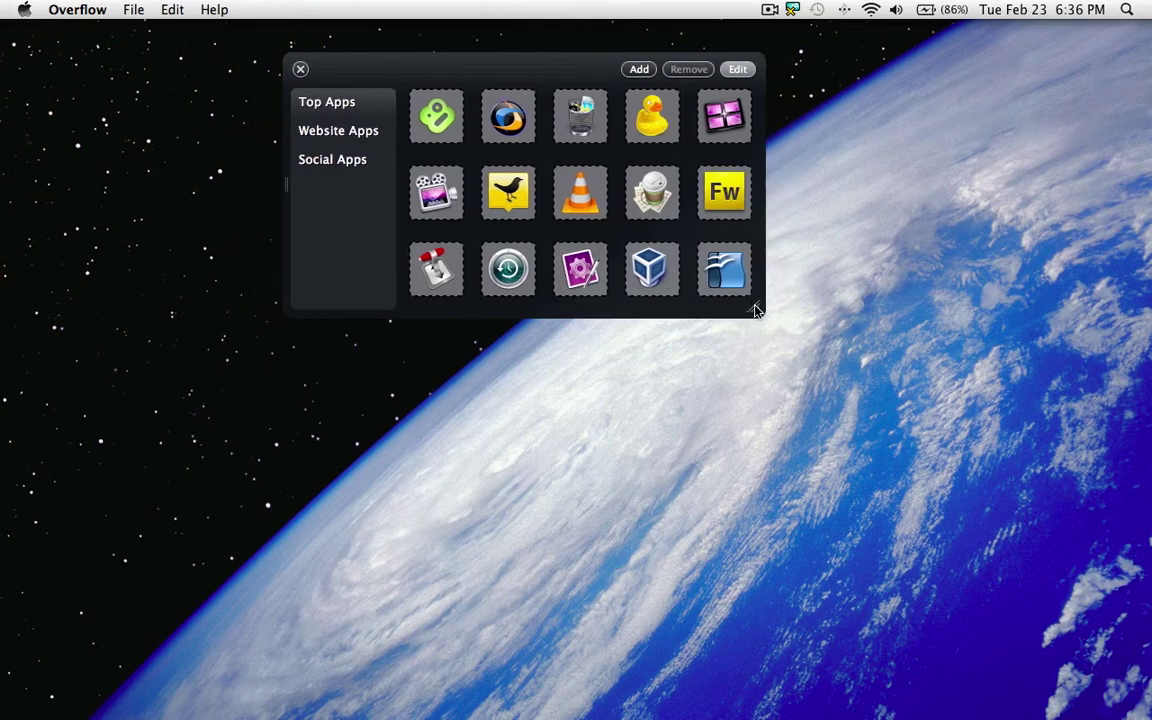
drag(787, 313, 760, 304)
Step: Move the Overflow window slightly lower on the desktop, finish editing and dismiss it
drag(458, 70, 455, 137)
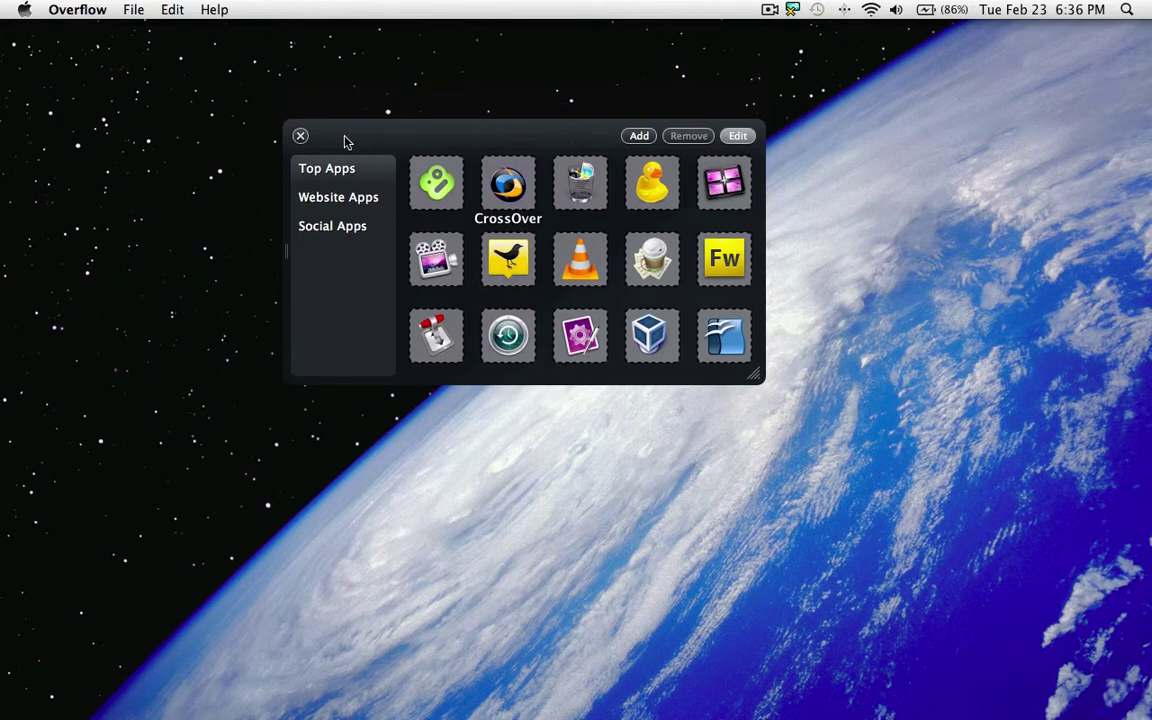
click(174, 277)
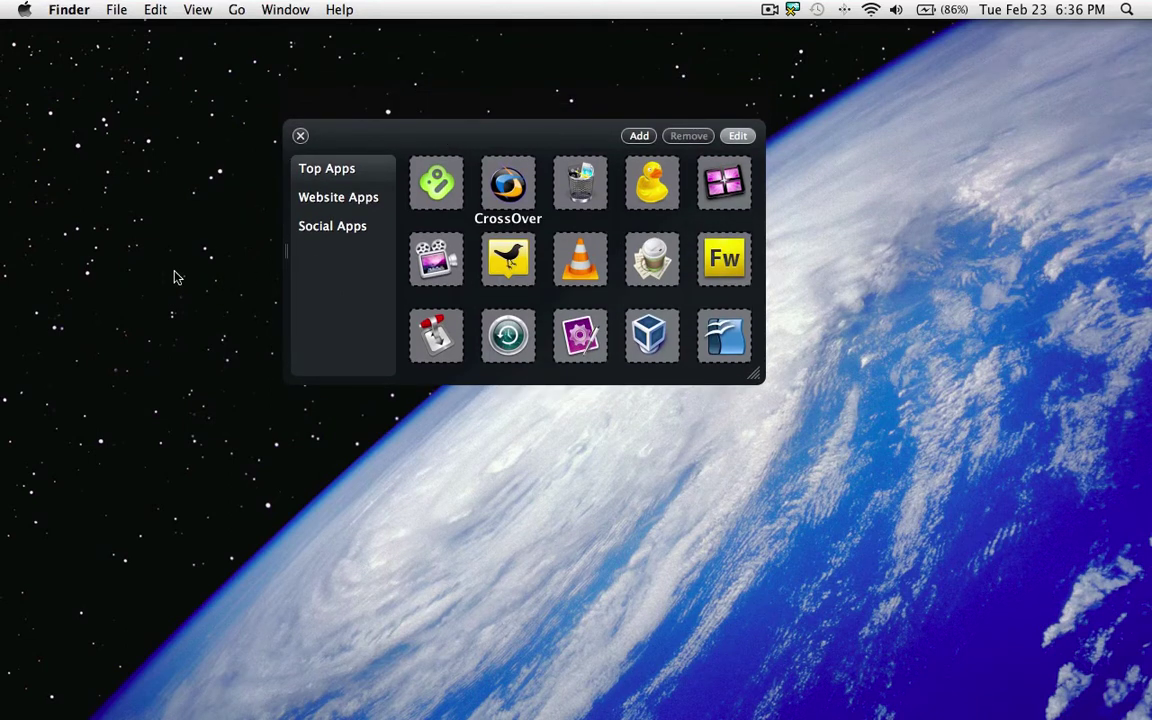
click(737, 135)
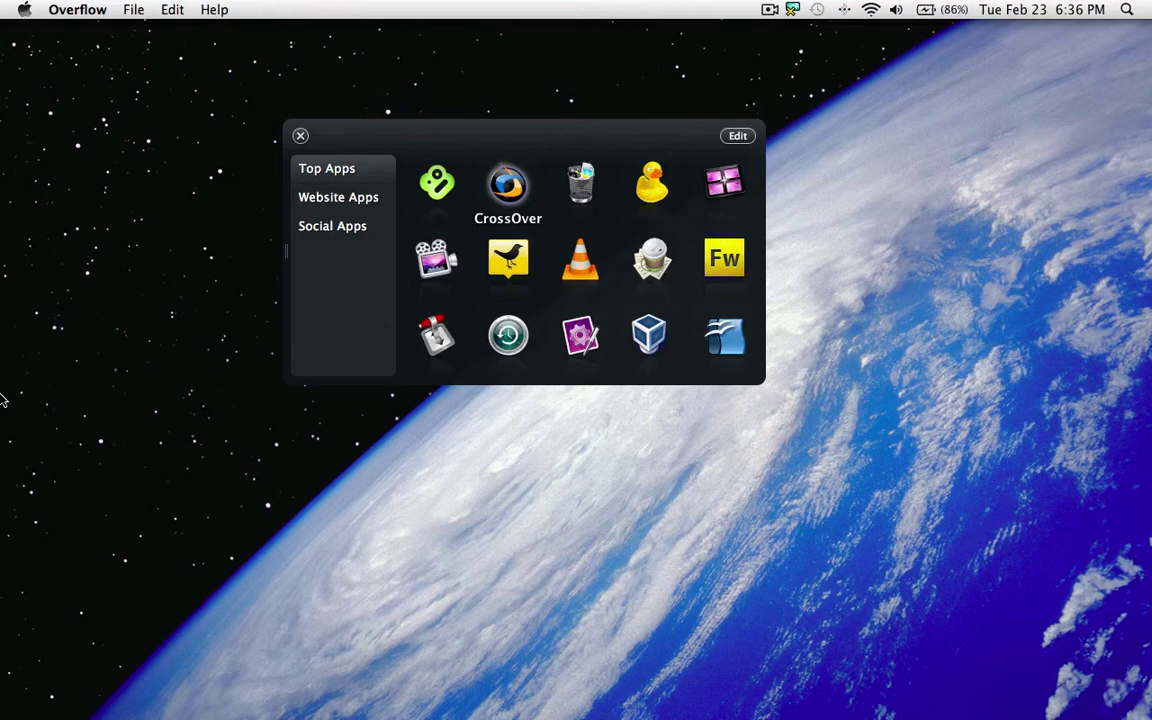
click(58, 388)
Step: Turn off Show Overflow Icon In Dock in Overflow's General preferences and close the preferences
mouse_move(456, 716)
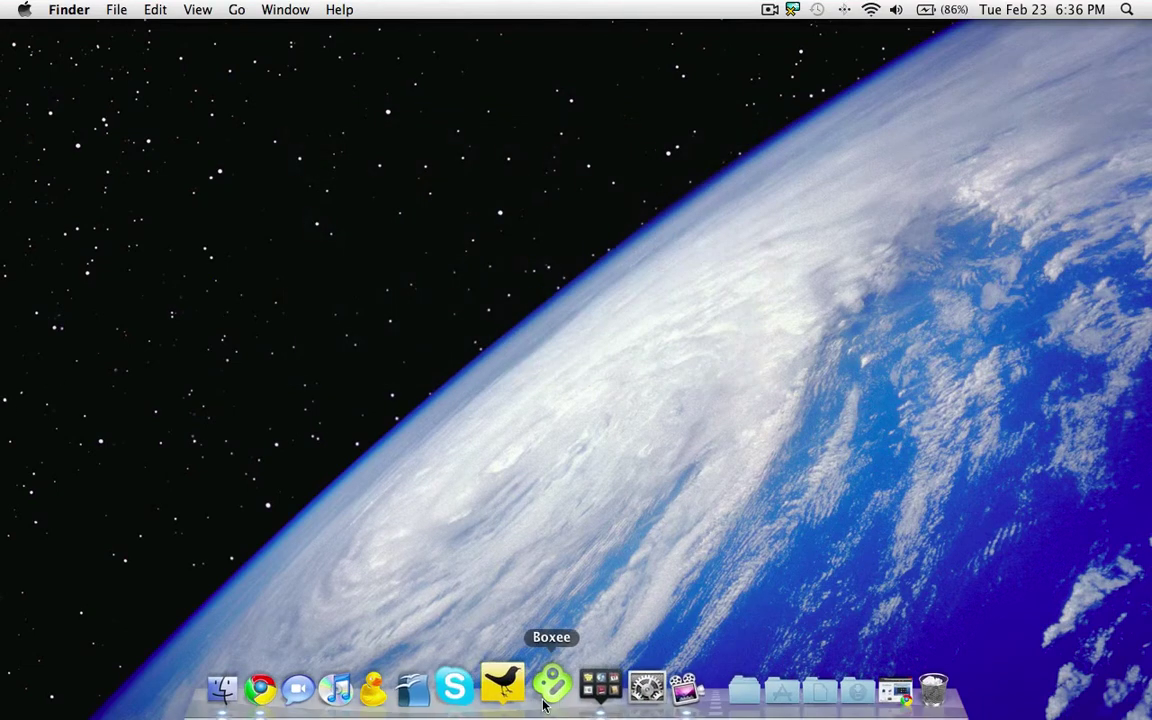
click(588, 690)
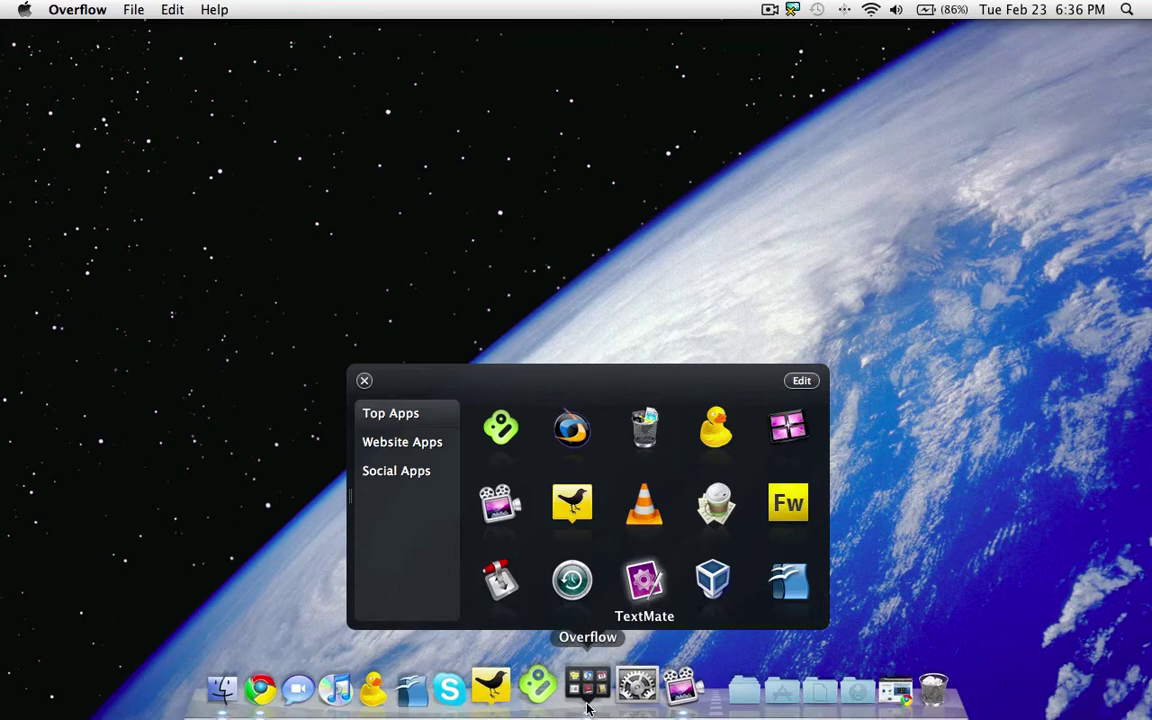
click(66, 10)
click(75, 62)
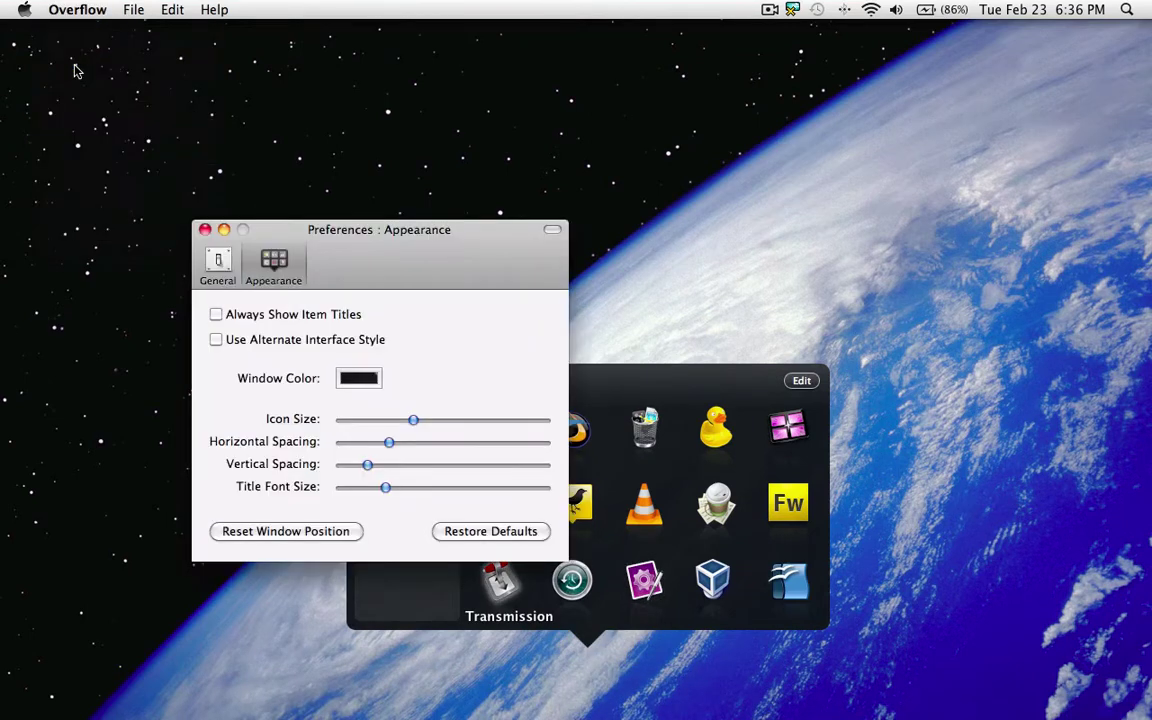
click(206, 282)
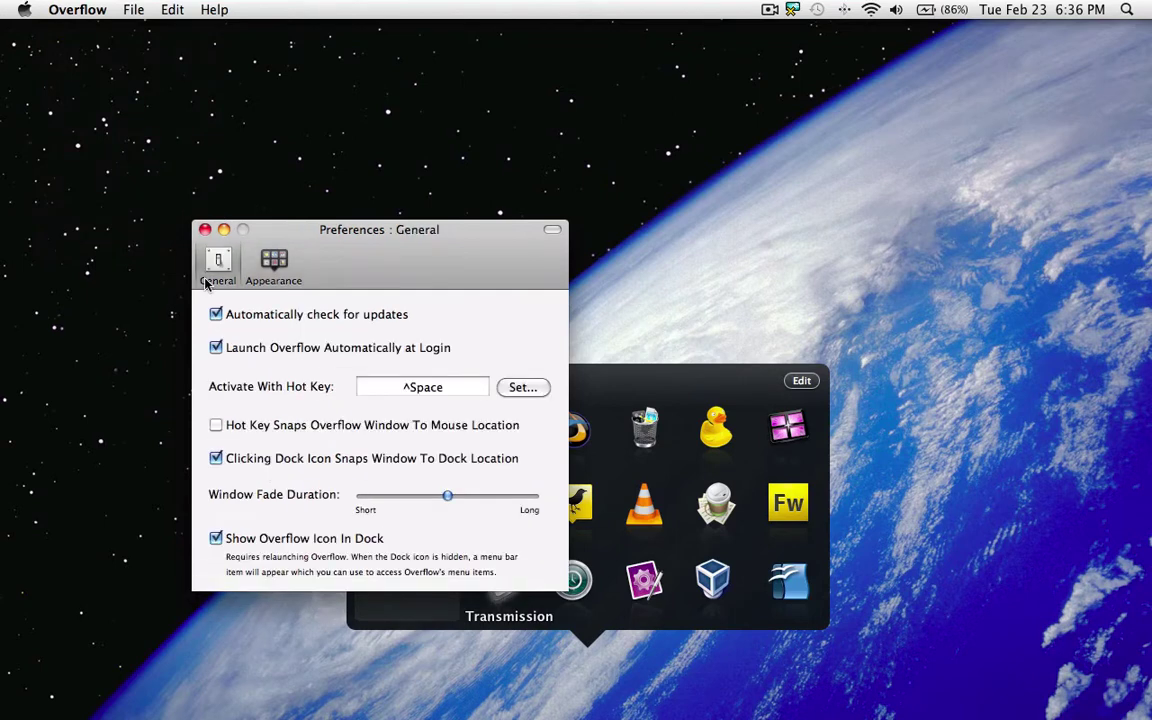
click(216, 539)
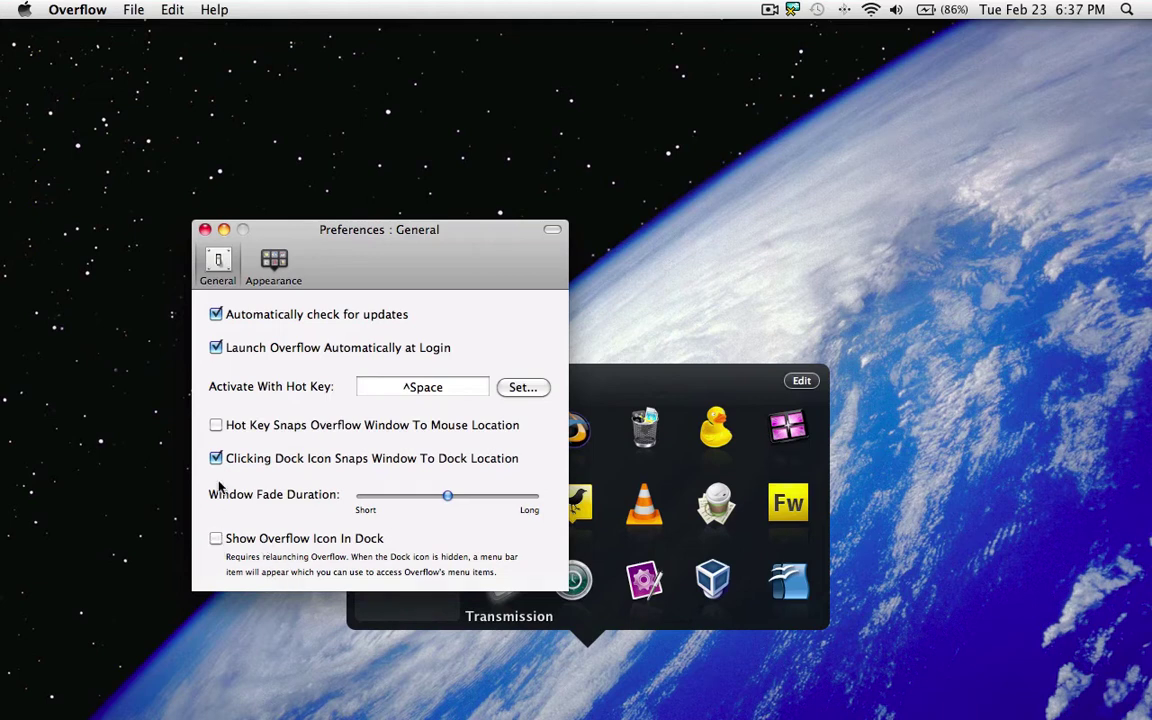
click(204, 232)
Step: Relaunch Overflow by searching Spotlight for "over" and opening the Overflow application
key(ctrl+space)
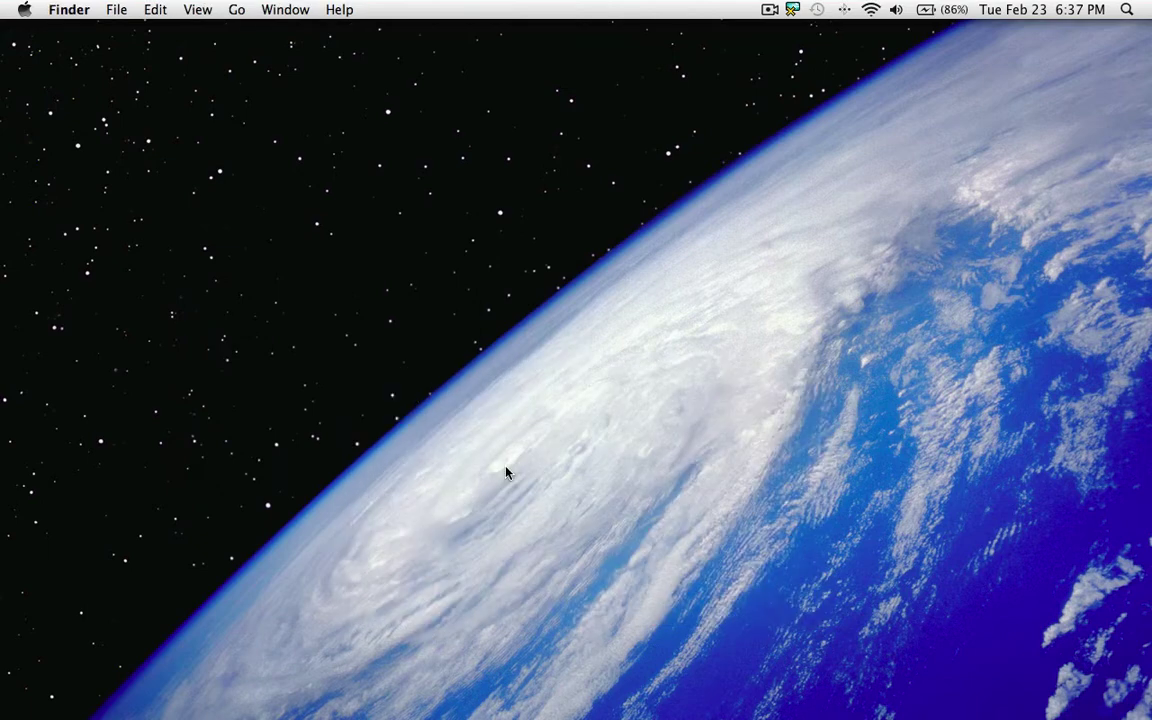
key(super+space)
text(over)
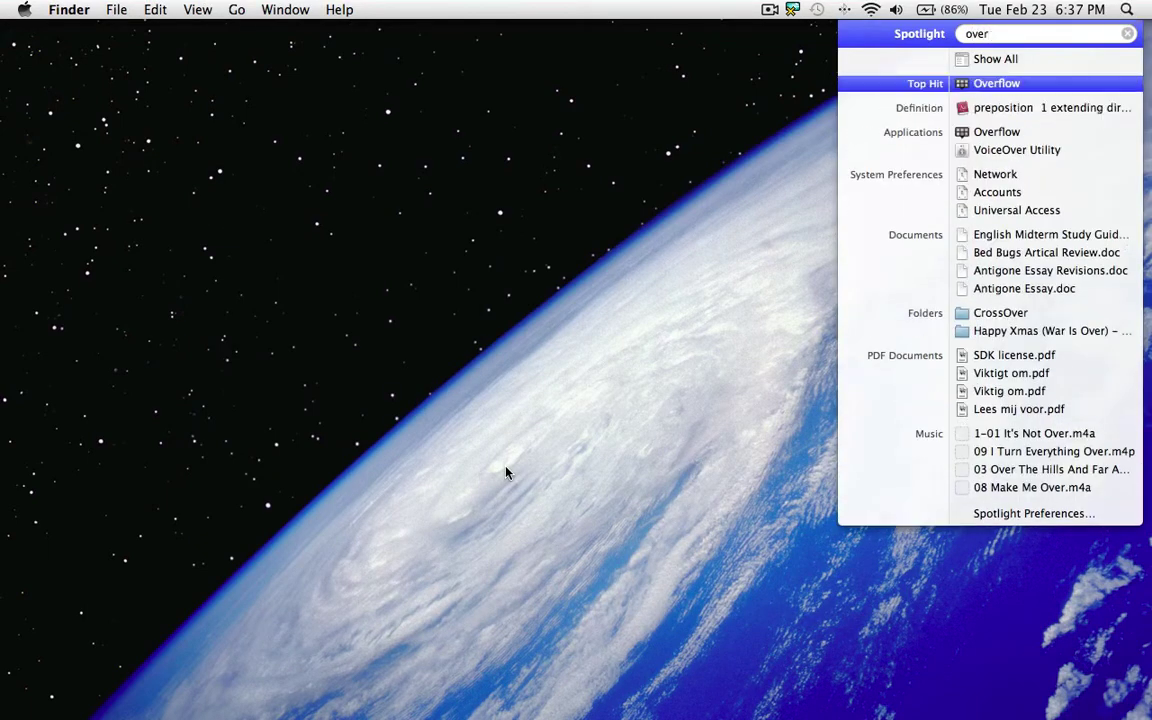
key(Return)
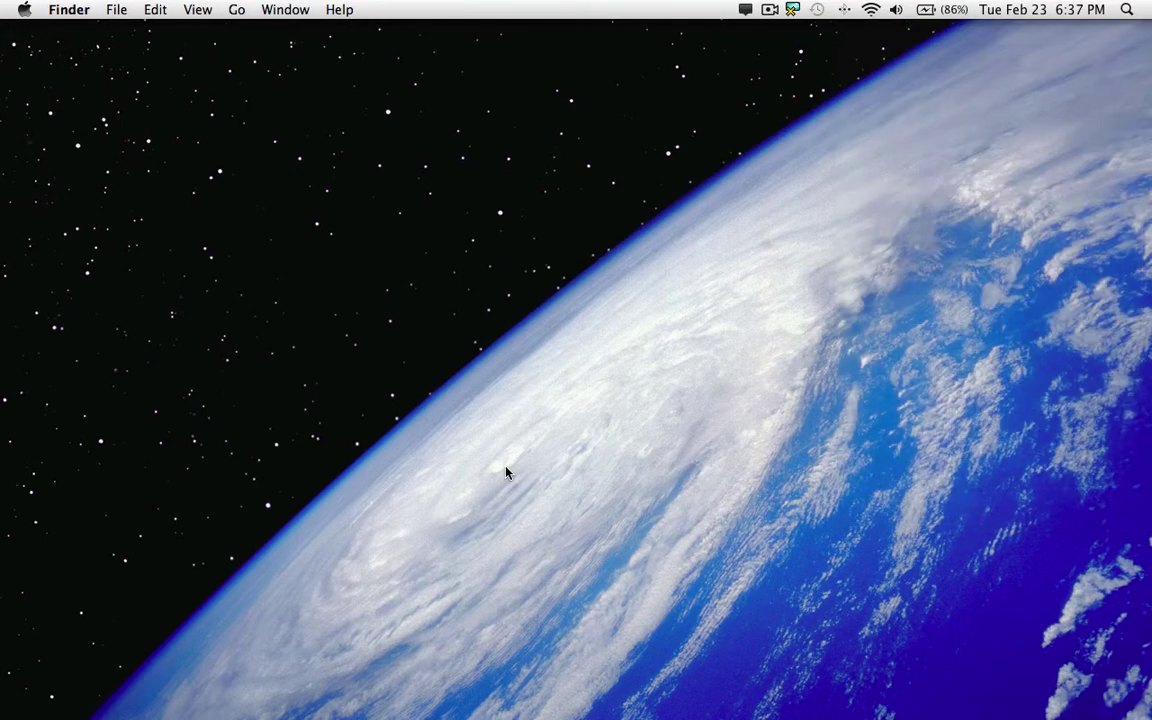
Step: Look through the app categories in Overflow's status item, and open the Overflow window from it and close it
mouse_move(578, 716)
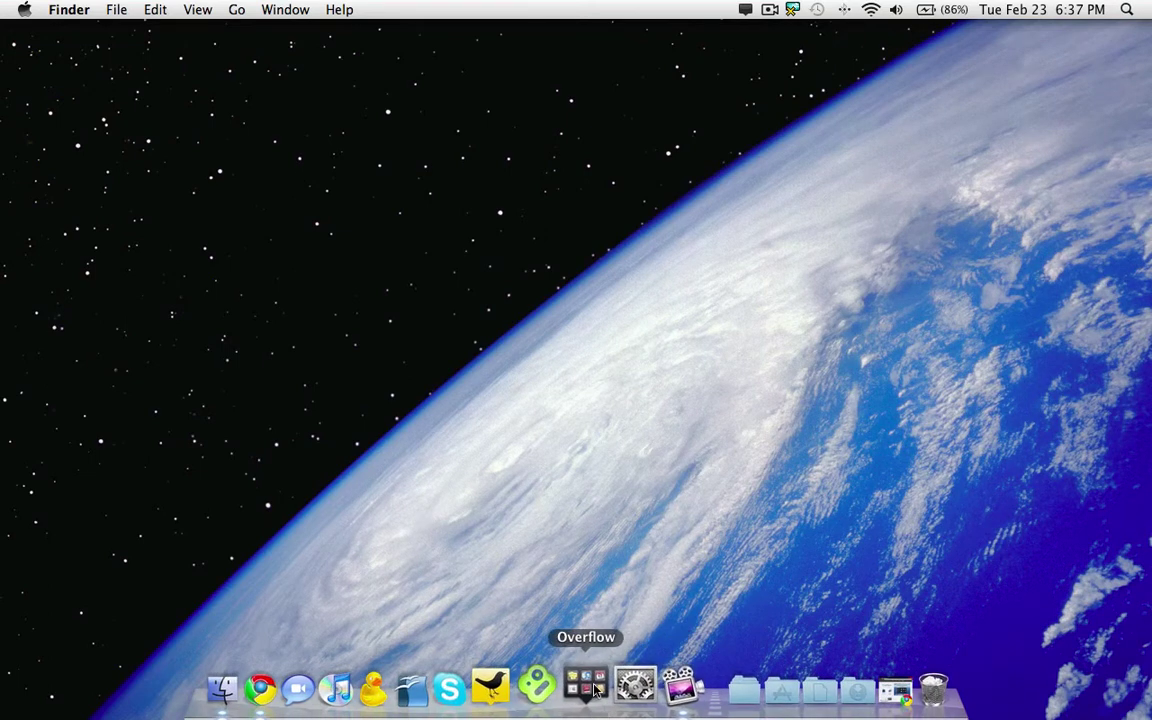
click(769, 9)
mouse_move(746, 8)
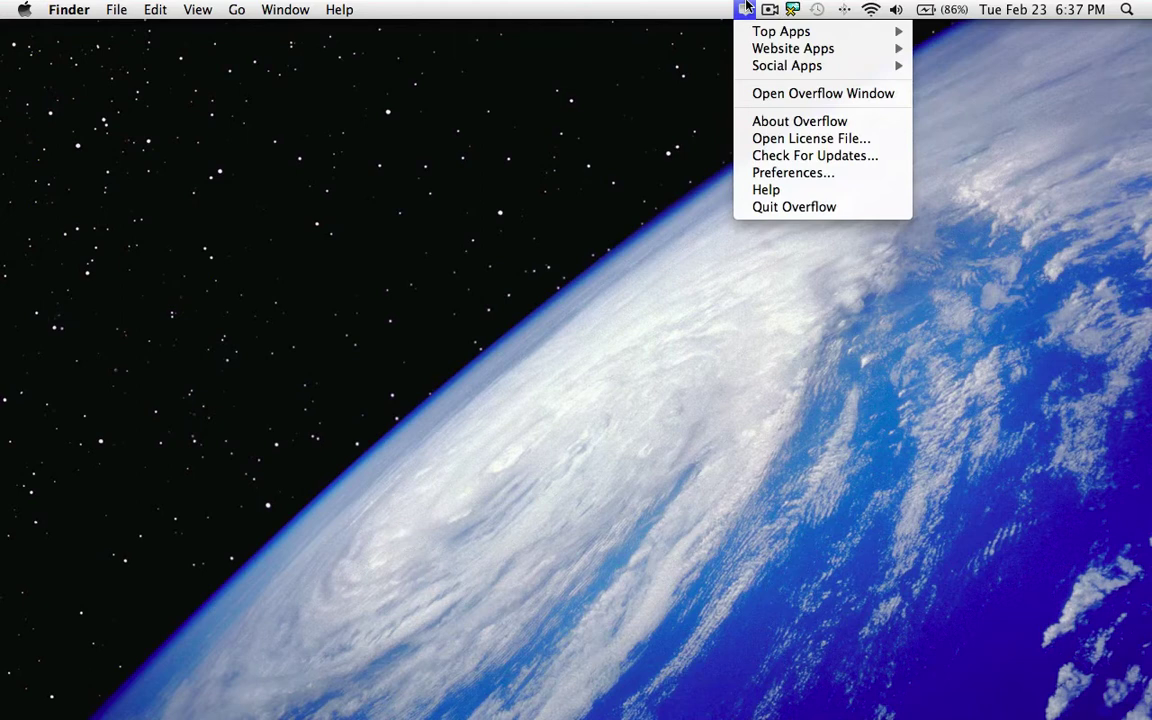
mouse_move(769, 52)
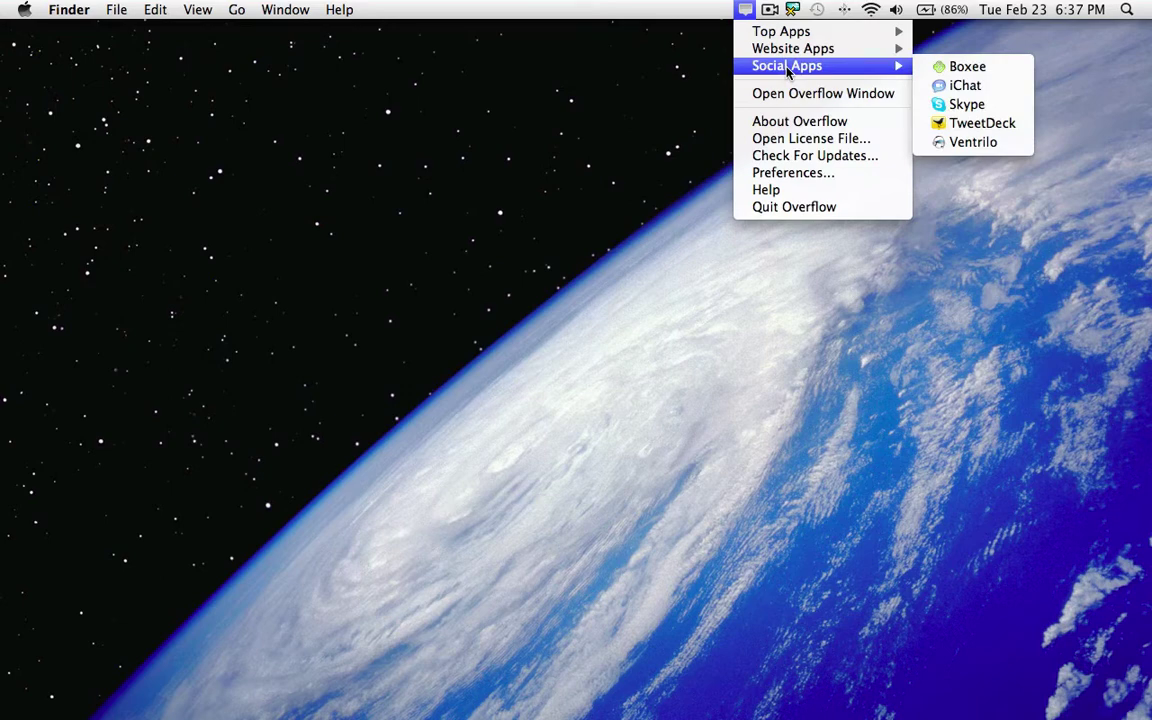
click(790, 93)
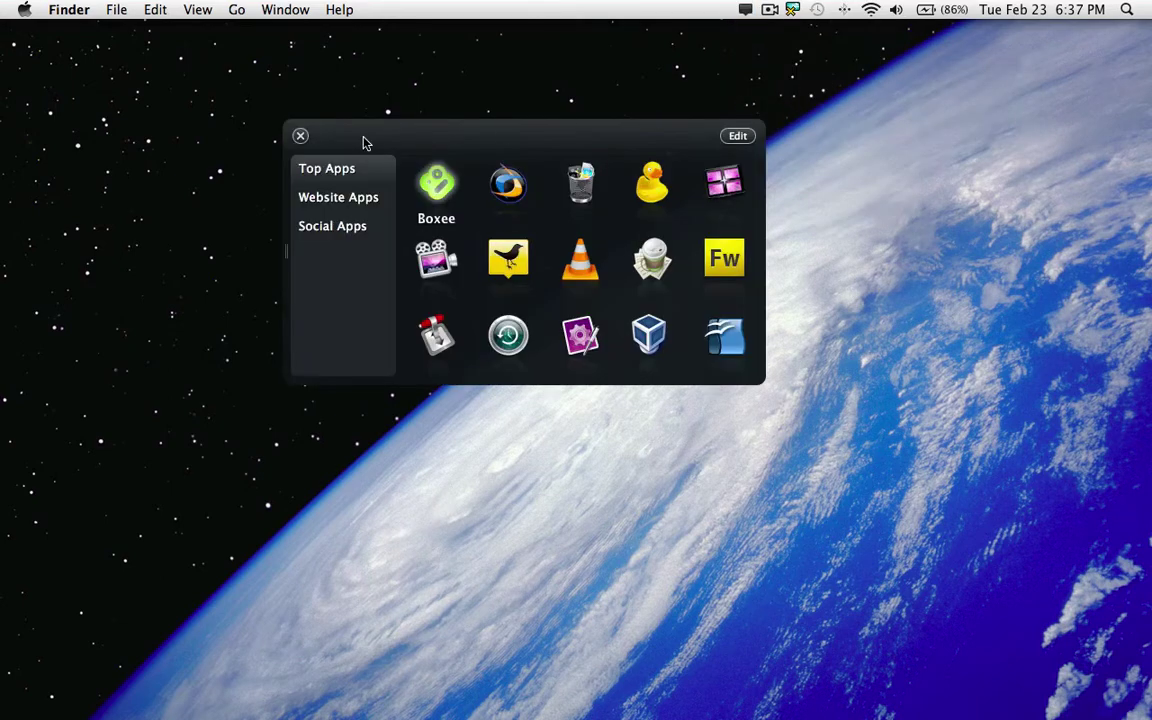
click(300, 135)
click(745, 9)
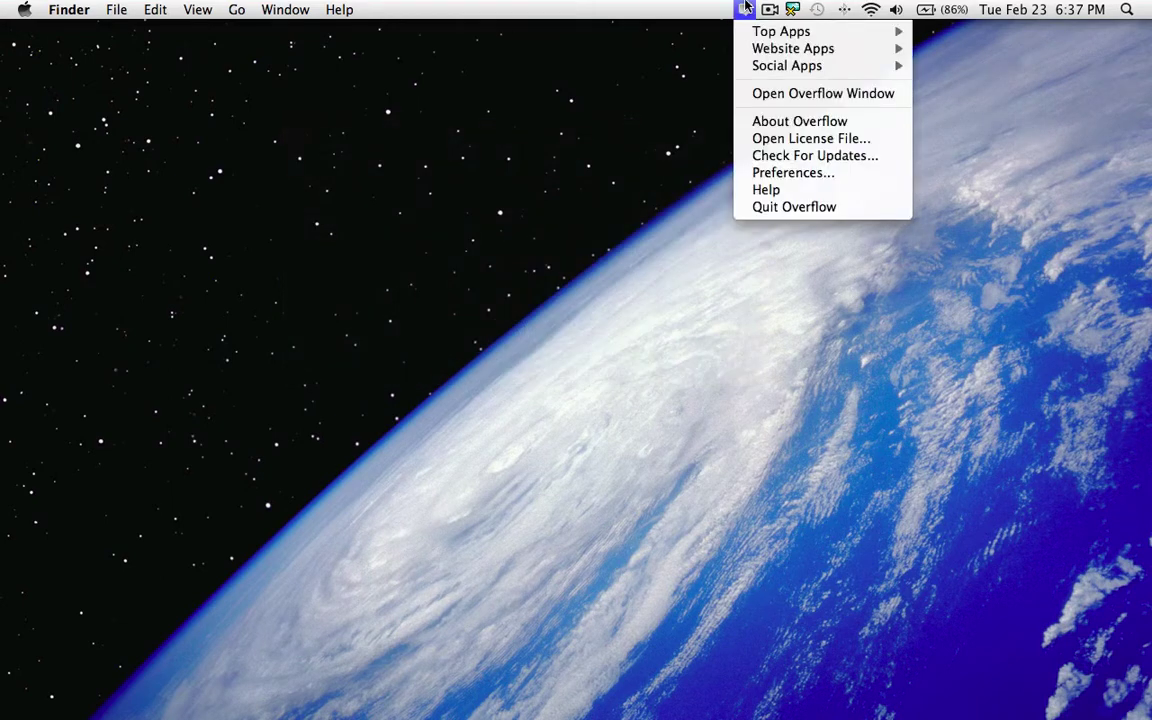
click(577, 181)
click(36, 15)
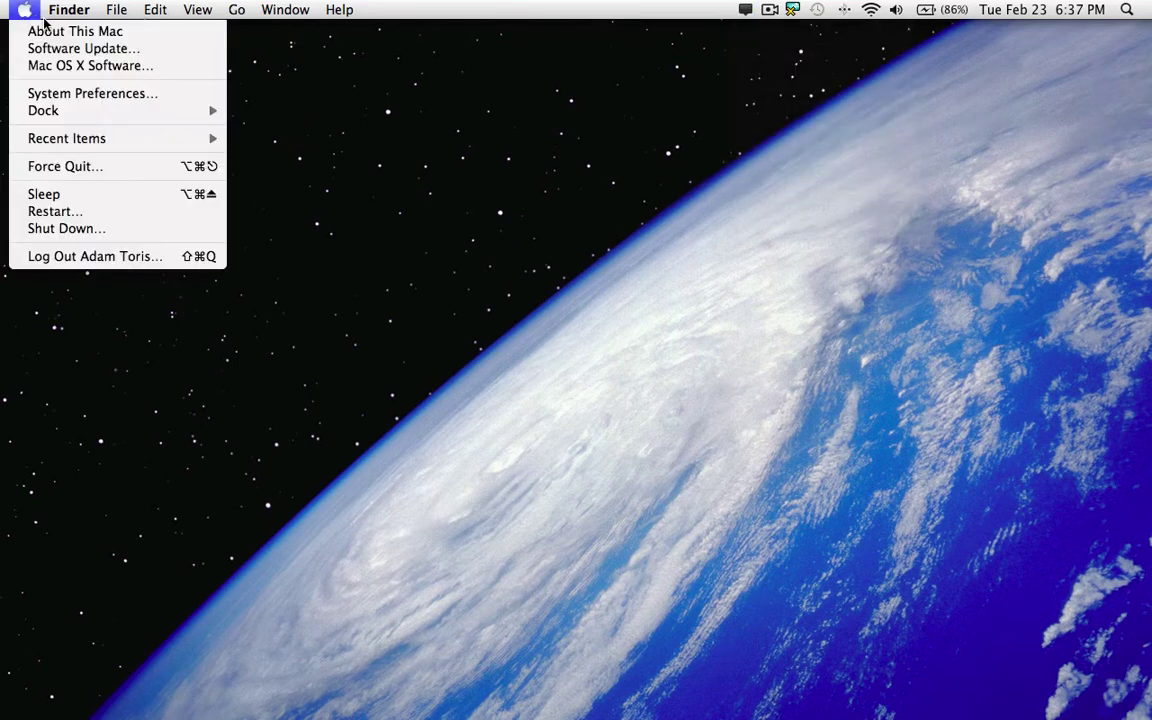
click(391, 165)
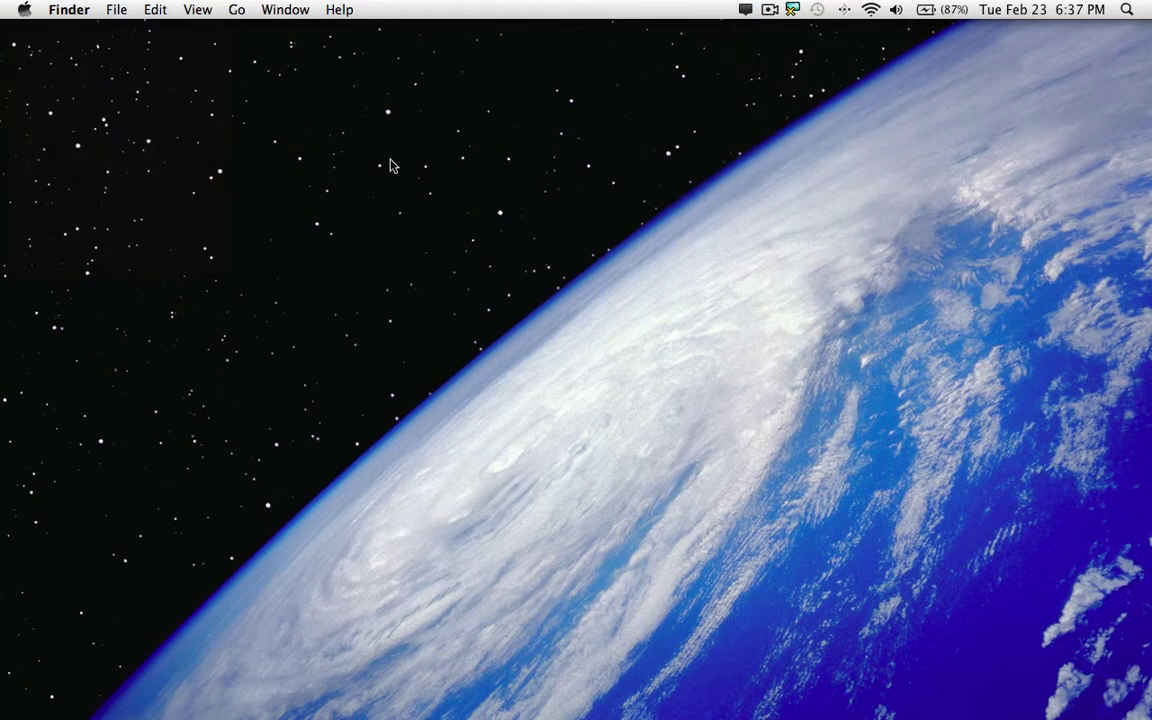
Step: Turn on Show Overflow Icon In Dock in Overflow's General preferences, and close the preferences and the Overflow window
click(745, 9)
click(782, 175)
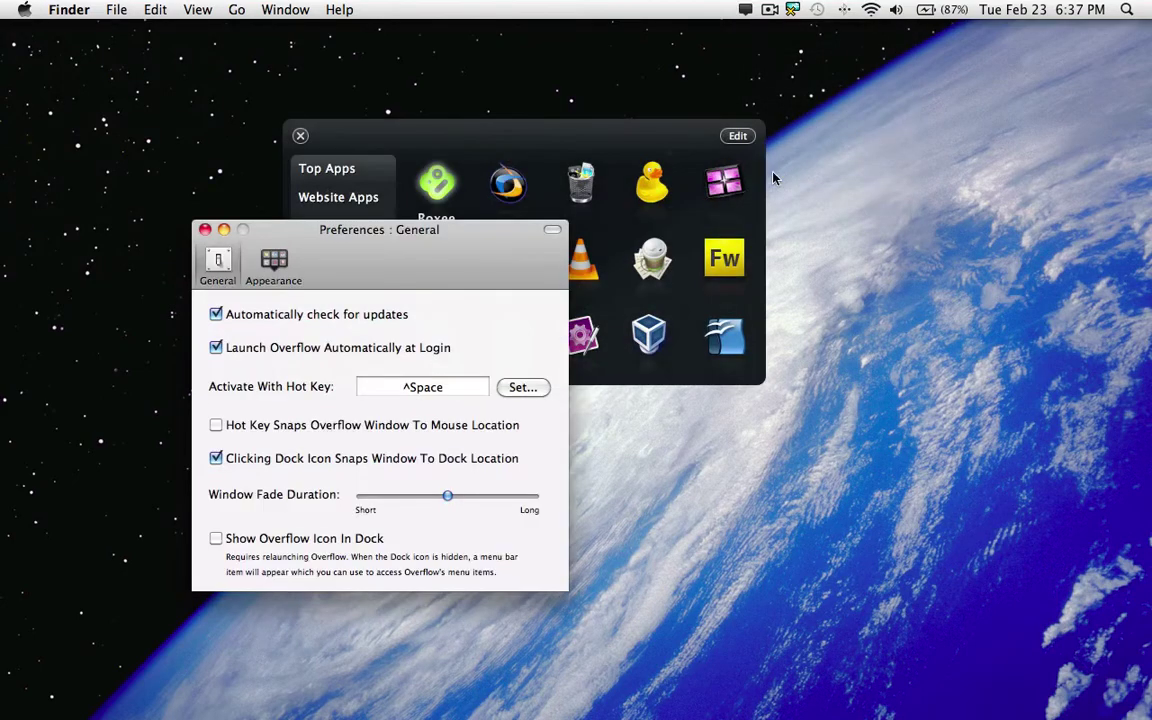
click(216, 538)
click(205, 231)
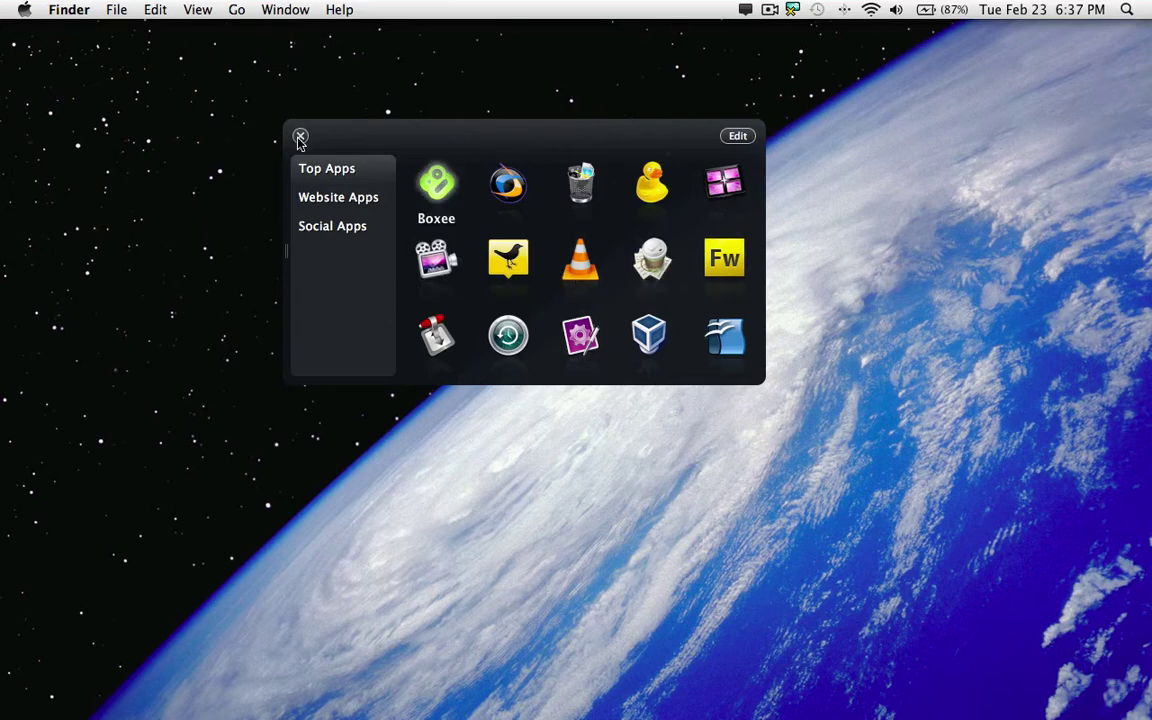
key(F12)
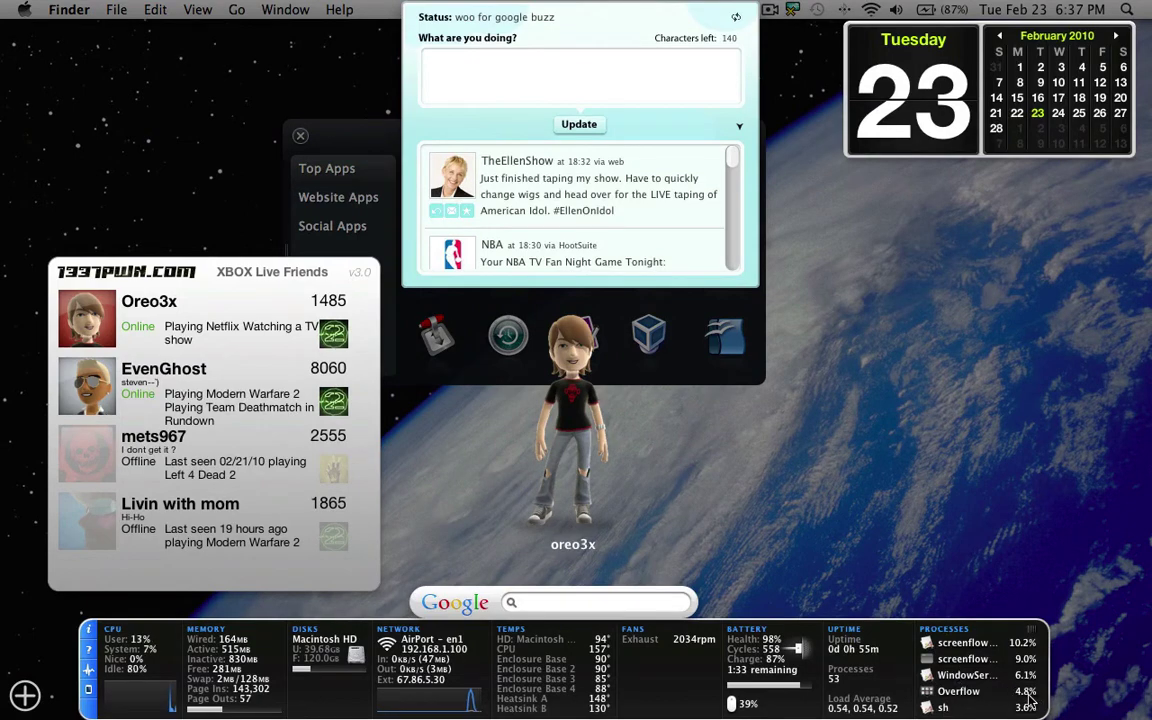
key(F12)
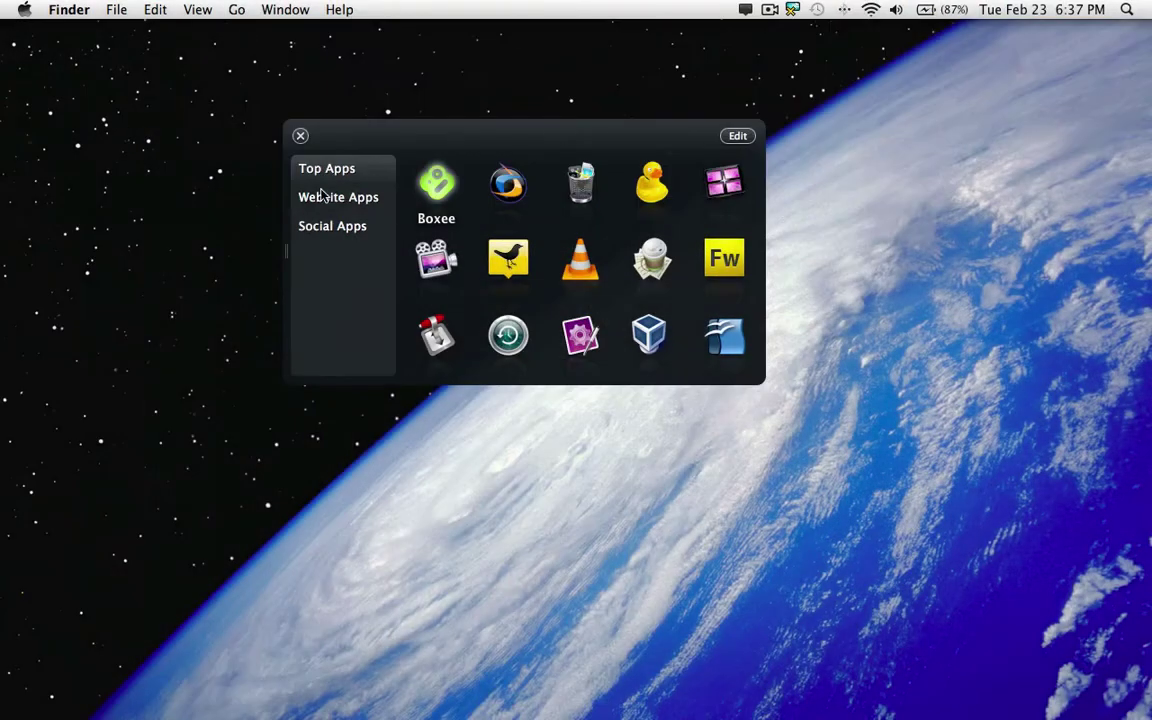
click(301, 137)
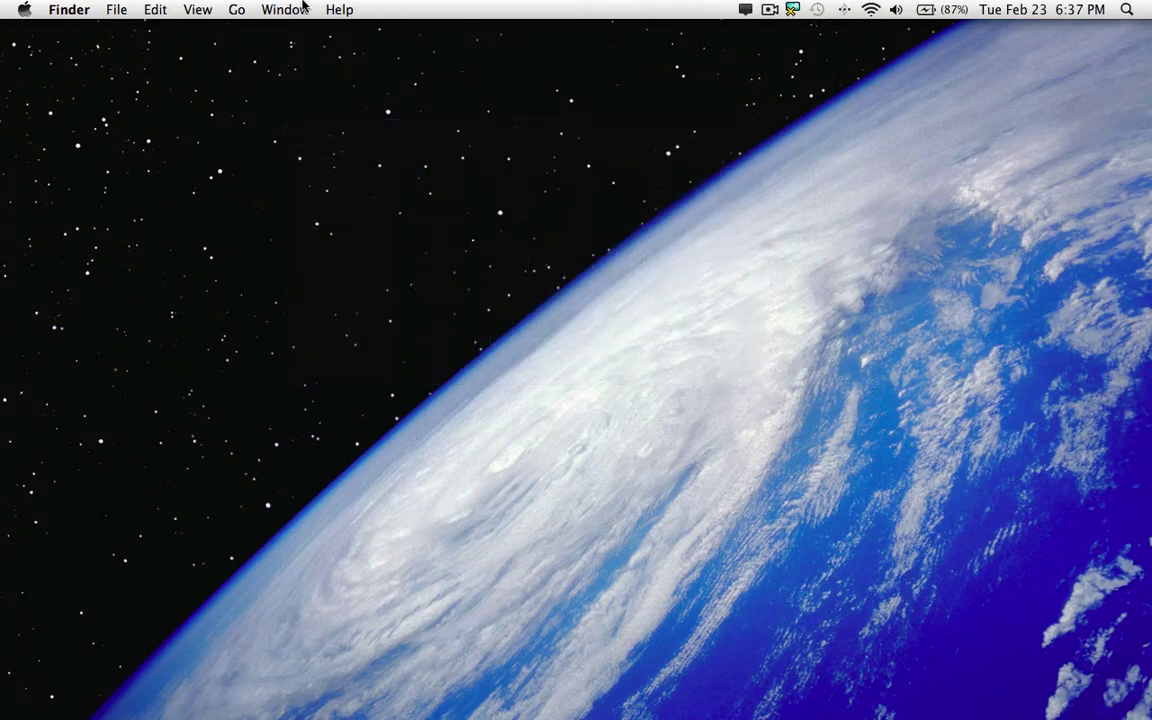
Step: Quit Overflow from its status item, relaunch it by searching Spotlight for "over", and dismiss its window
click(766, 8)
mouse_move(745, 9)
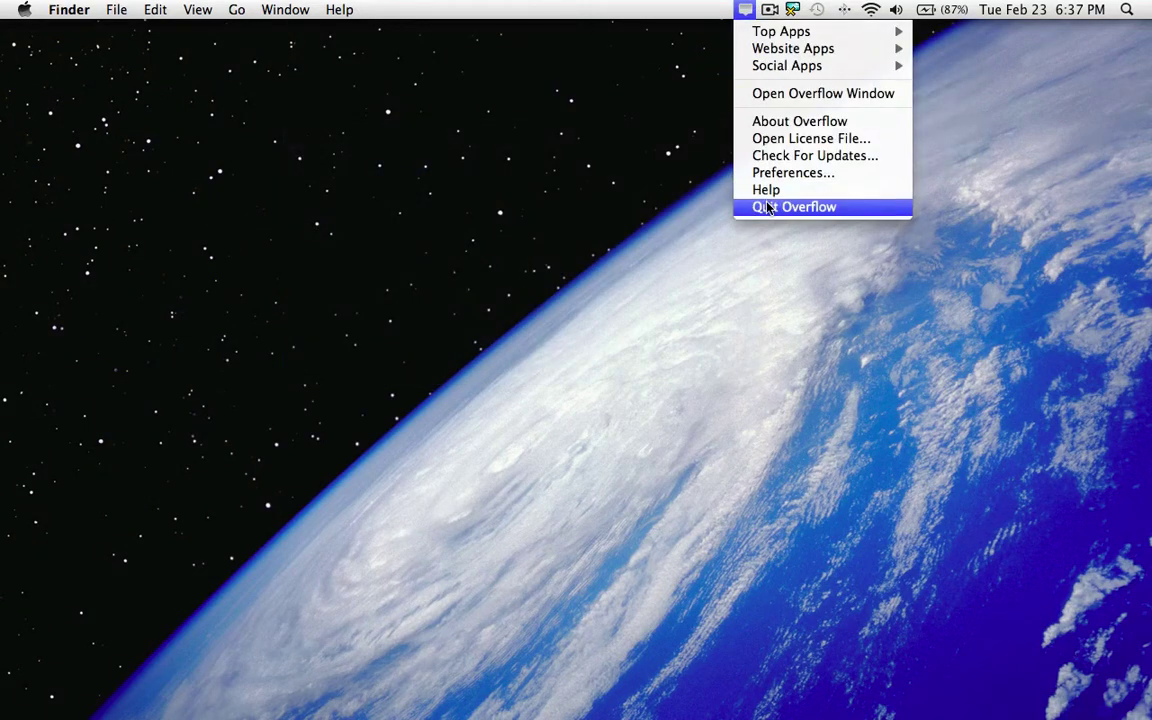
click(767, 205)
key(super+space)
text(over)
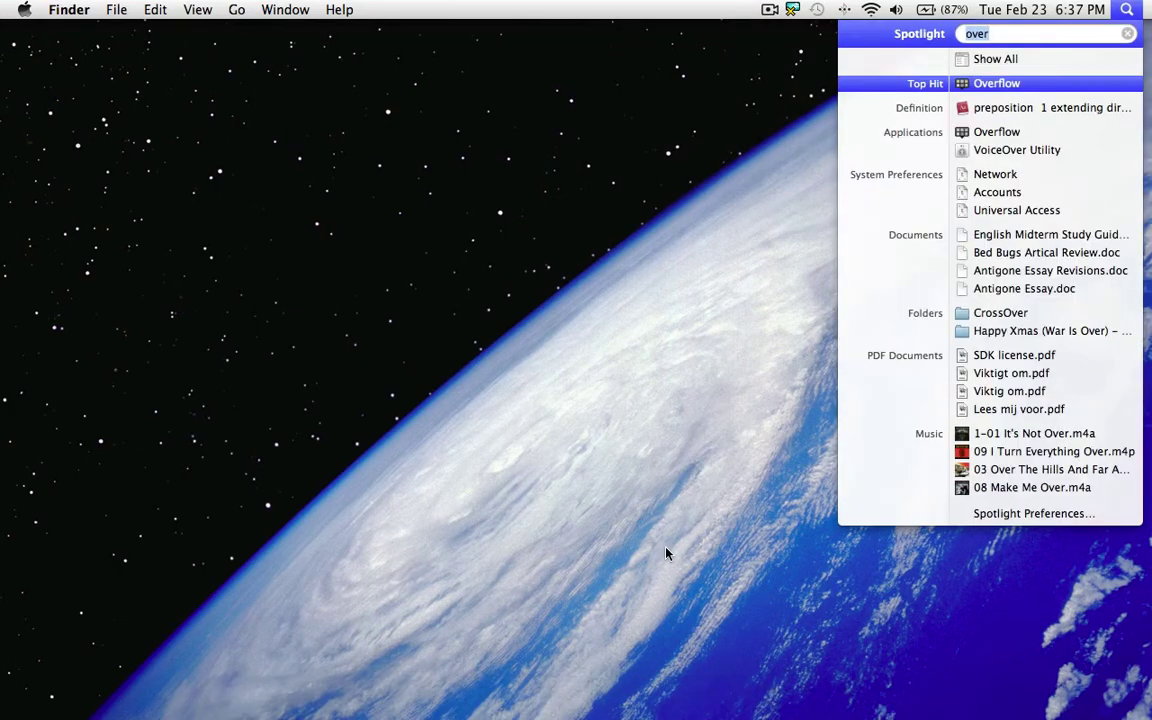
key(Return)
click(302, 137)
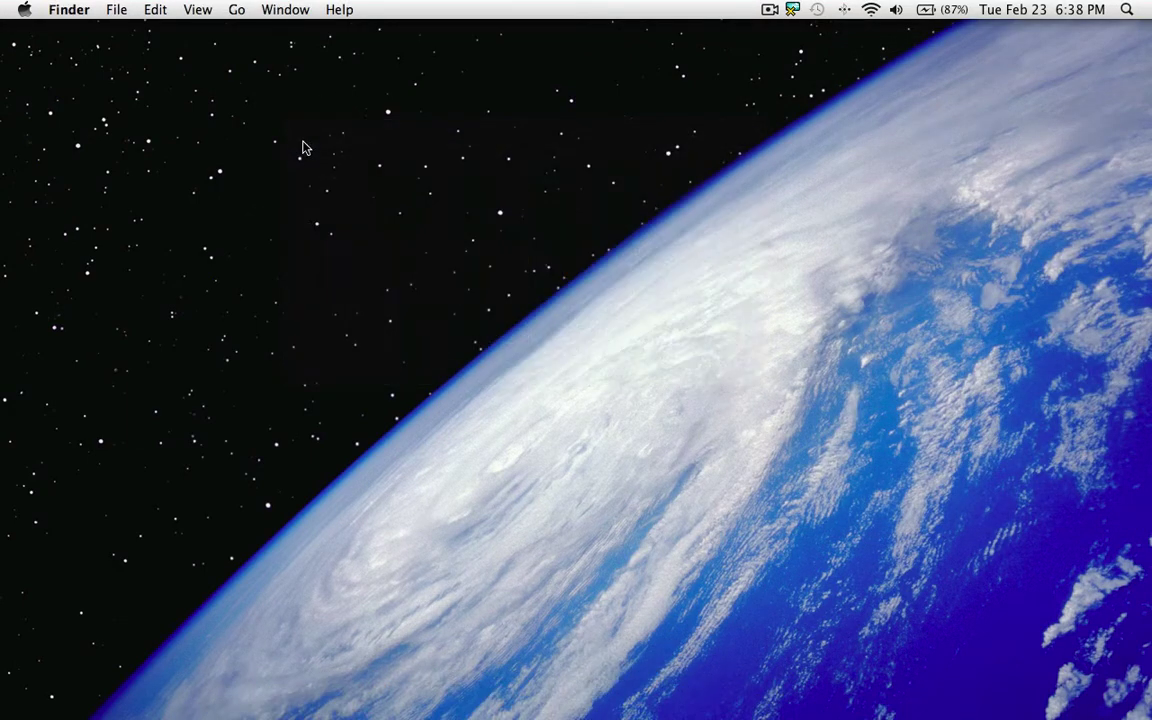
Step: Open the Overflow window from the Dock and bring up the window's color picker in the Appearance preferences
mouse_move(478, 690)
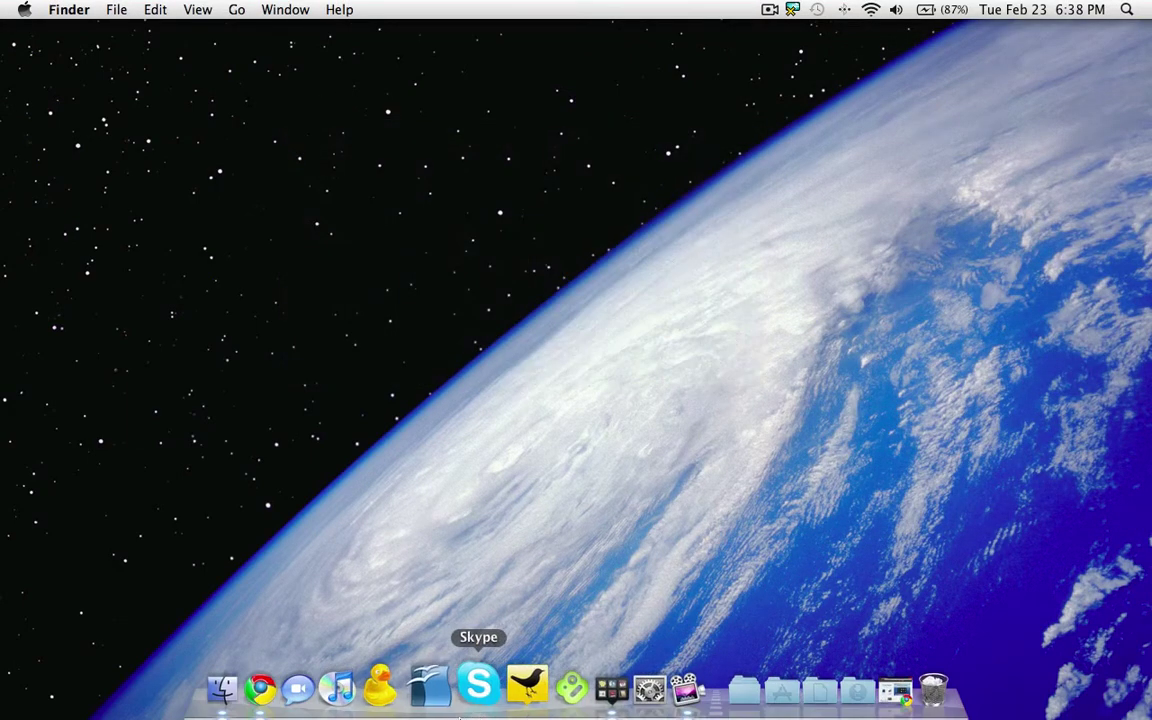
click(599, 699)
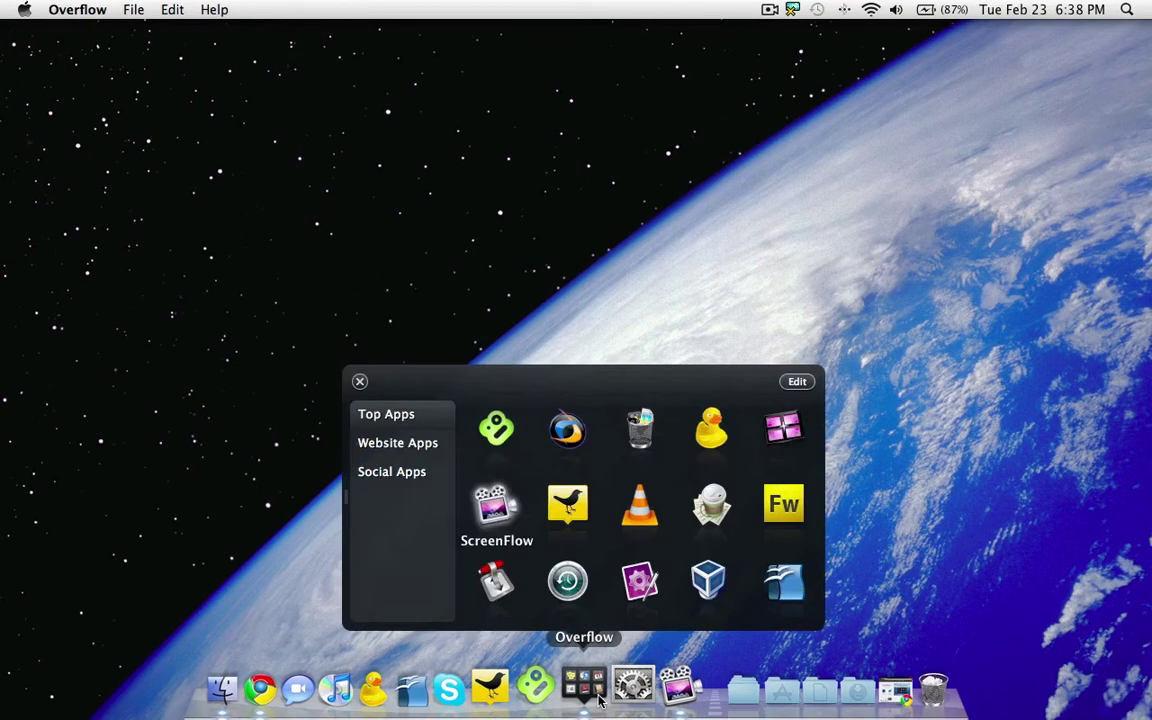
click(70, 9)
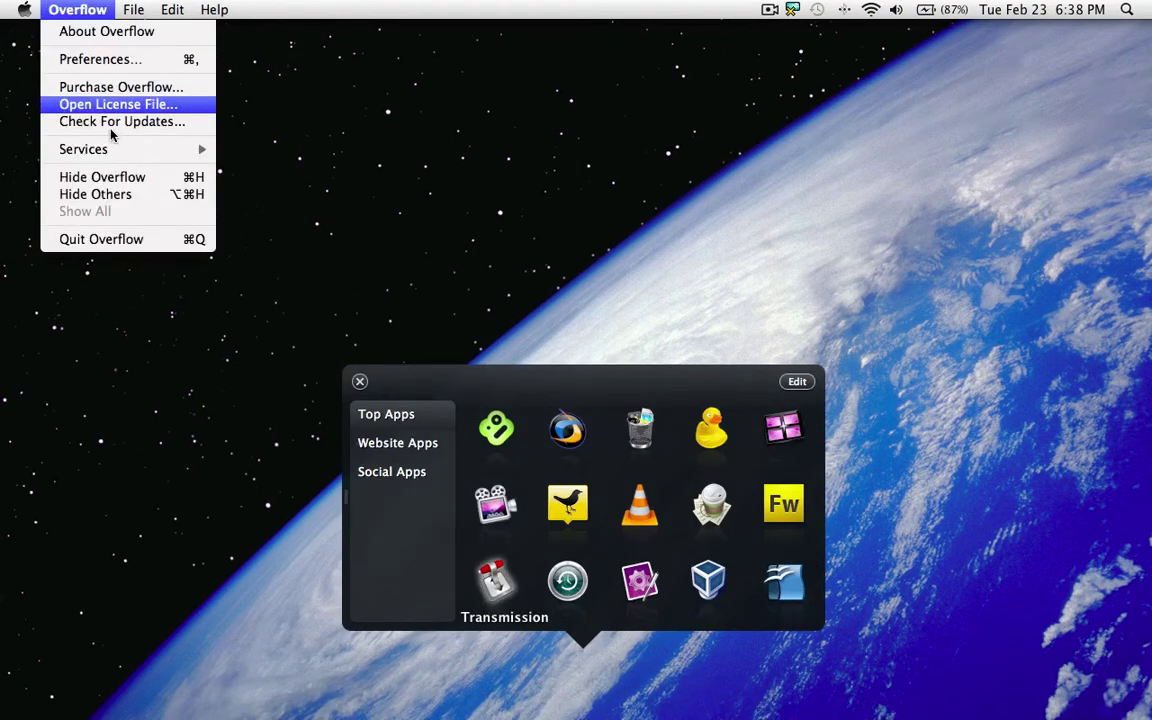
click(121, 60)
click(273, 268)
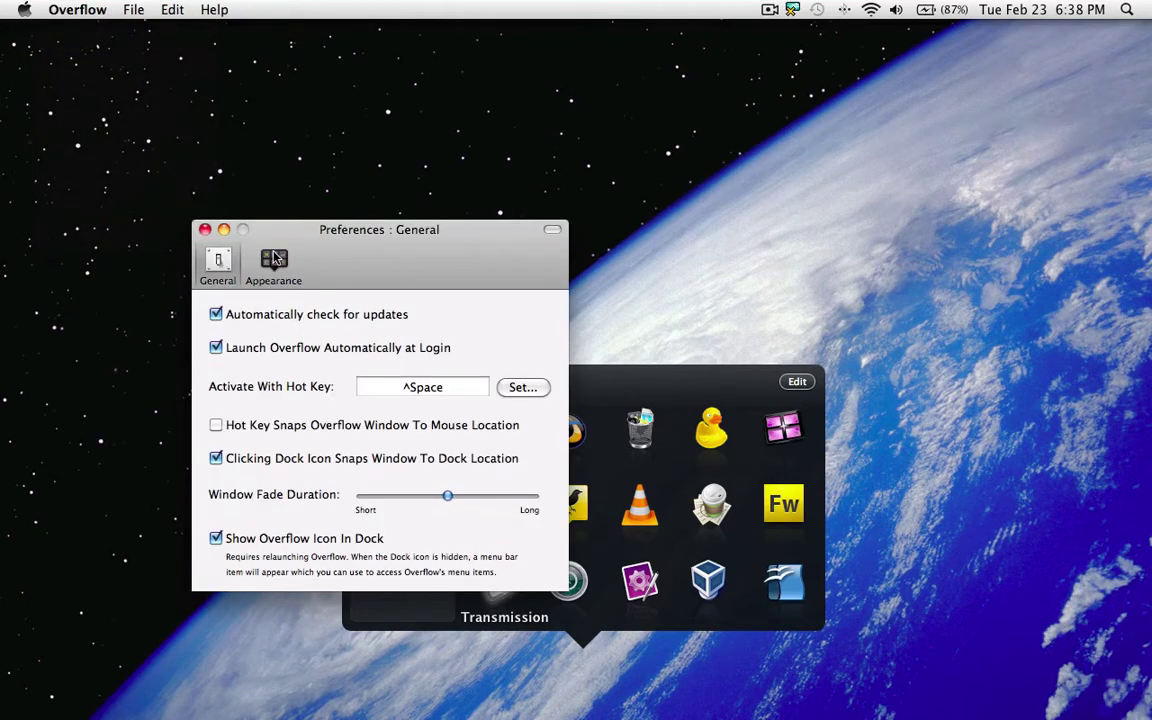
click(345, 377)
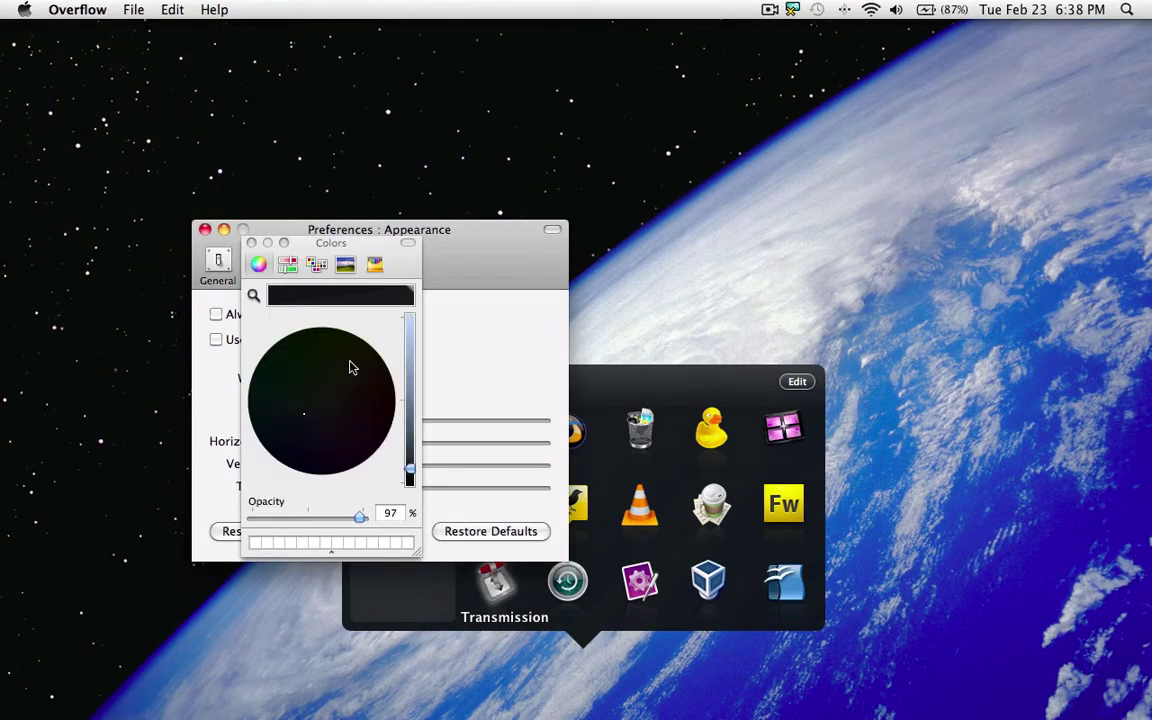
Step: Try a light blue Overflow window color at full brightness and 46% opacity, and darken it to black
click(410, 318)
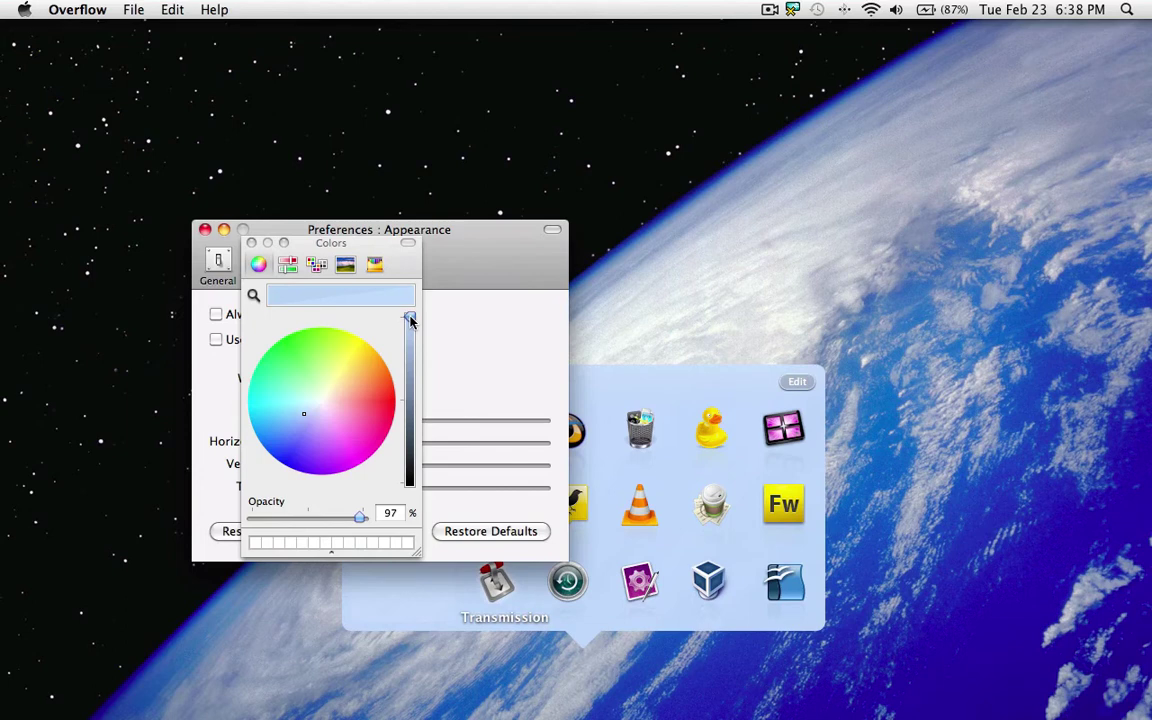
drag(360, 515, 304, 521)
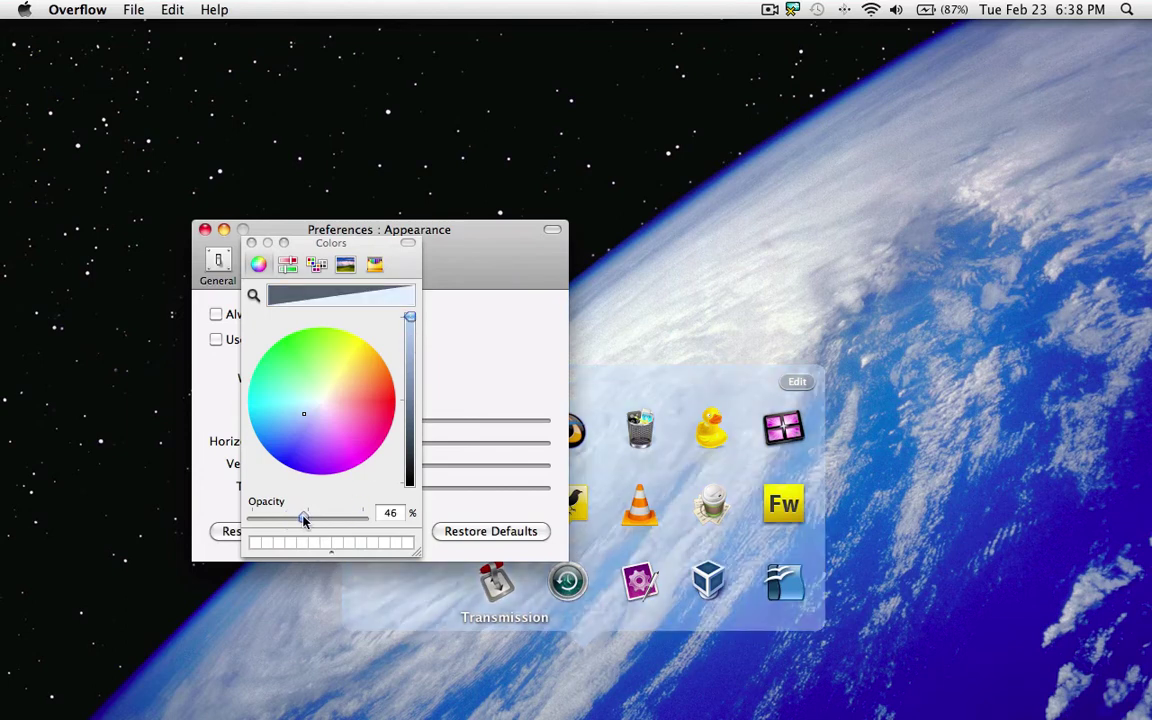
click(410, 480)
drag(410, 480, 410, 486)
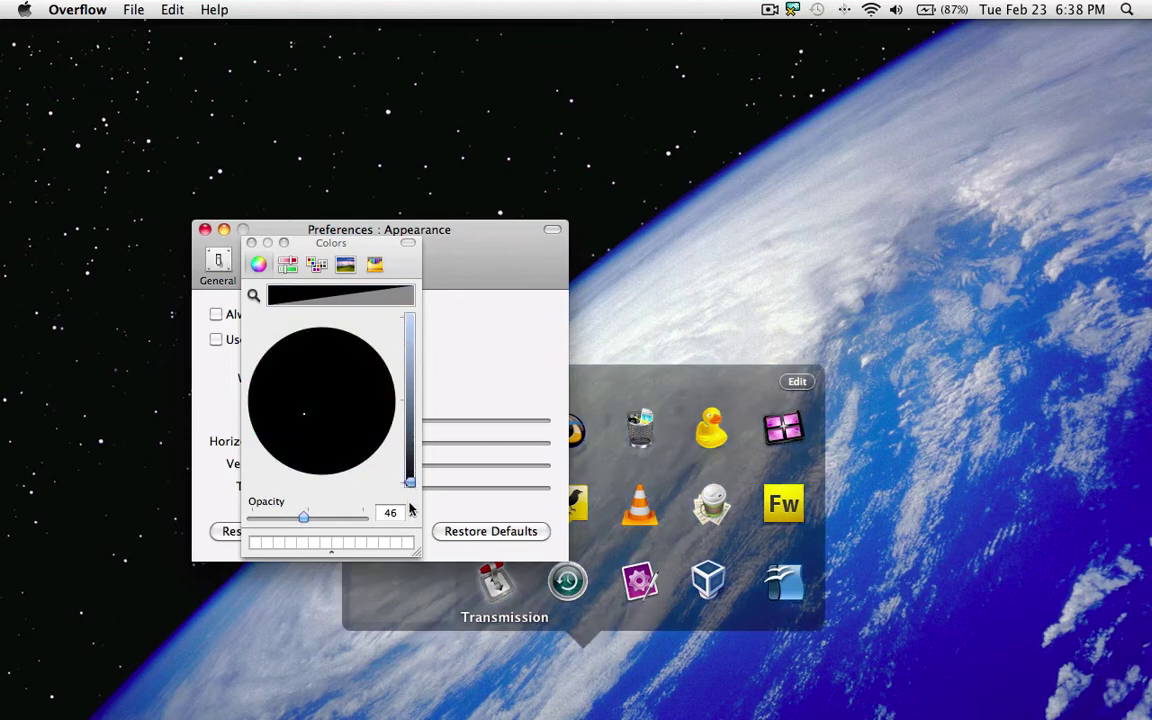
Step: Set the Overflow window color to a near-black shade with 93% opacity, and close the color picker and preferences
drag(305, 517, 352, 533)
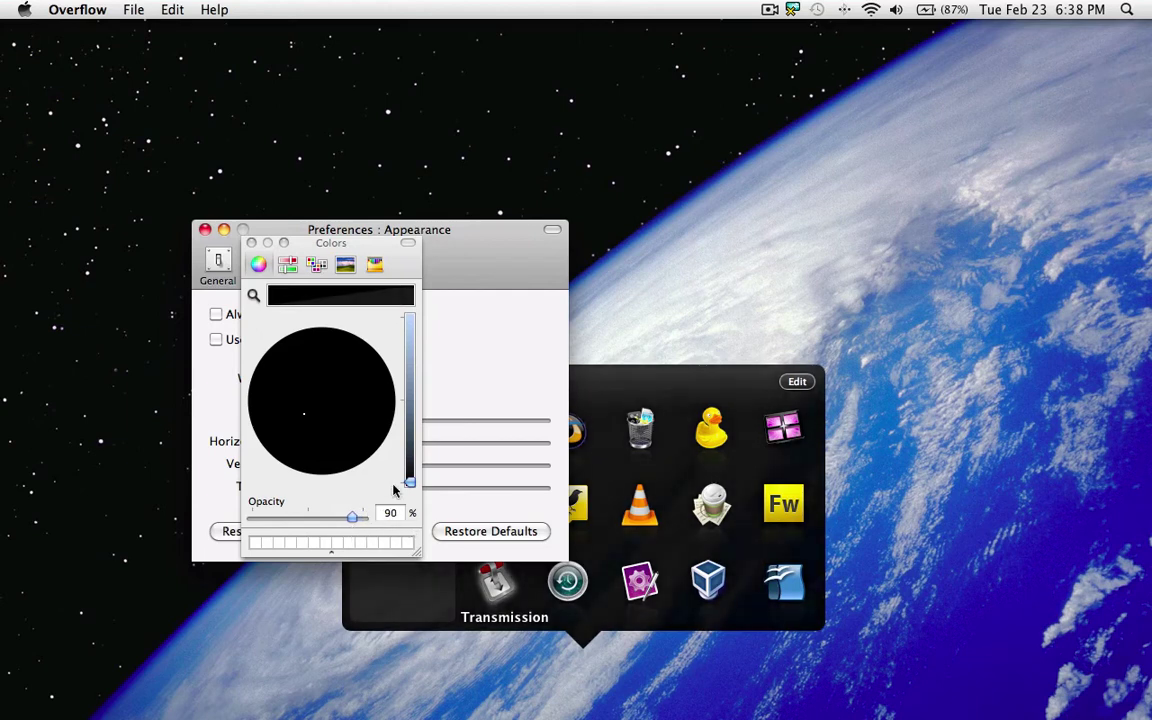
drag(410, 481, 409, 474)
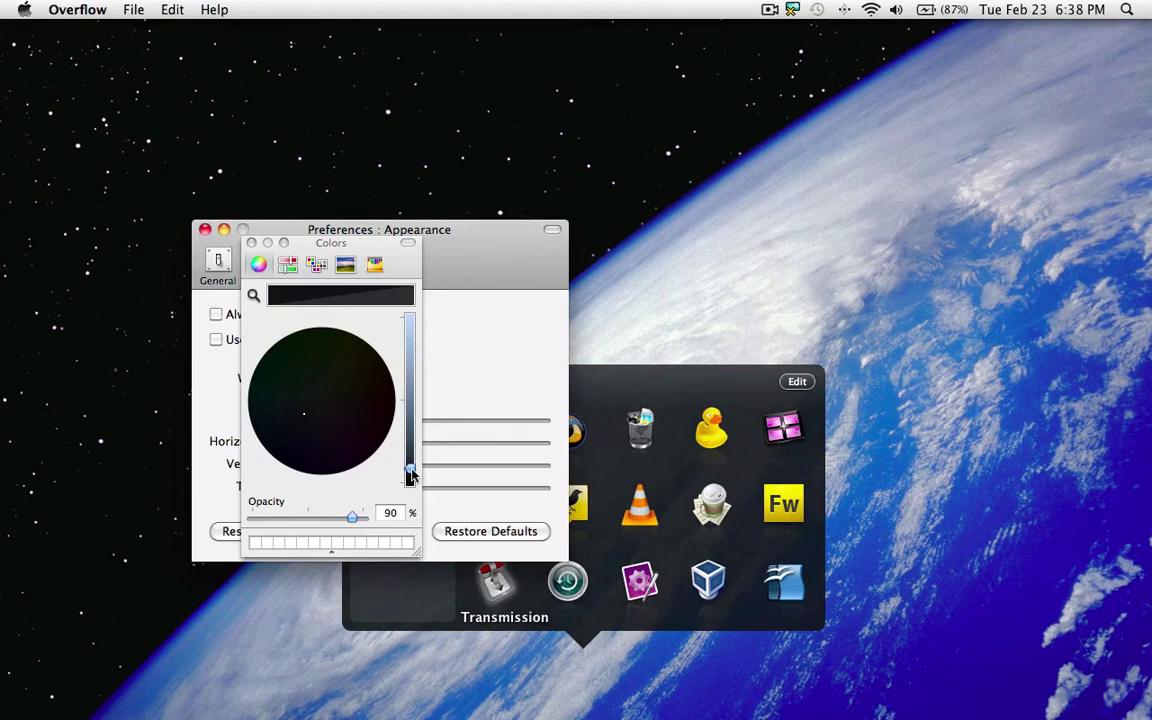
click(355, 517)
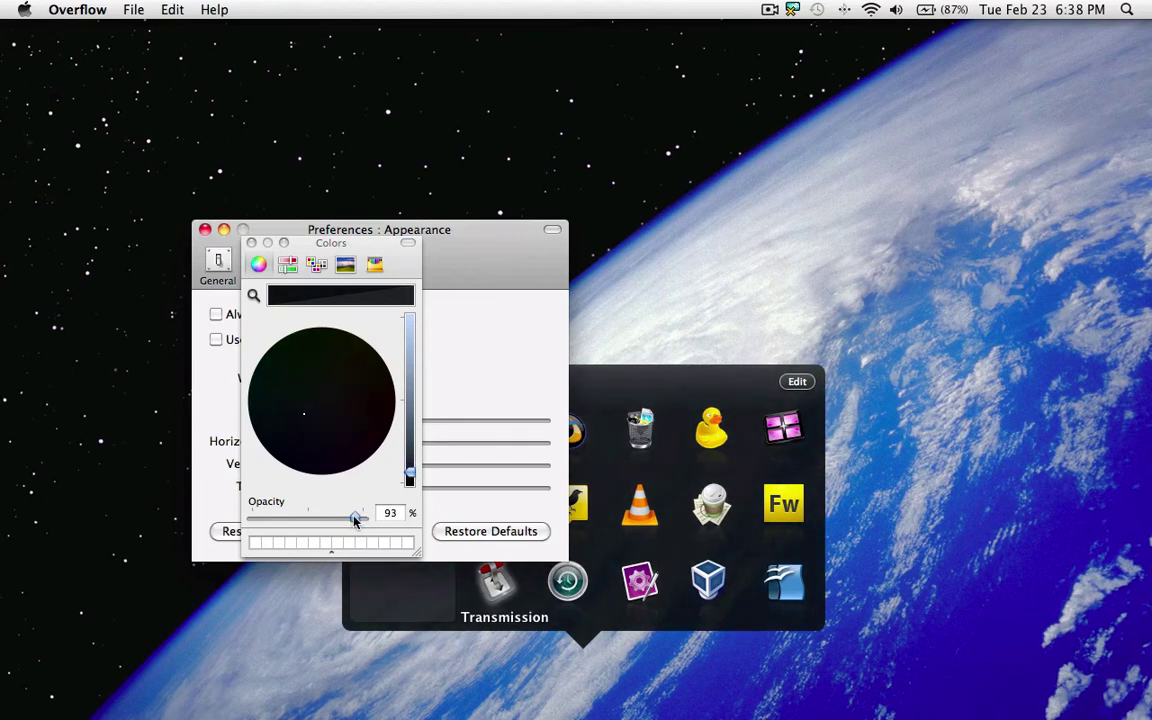
click(251, 243)
click(206, 231)
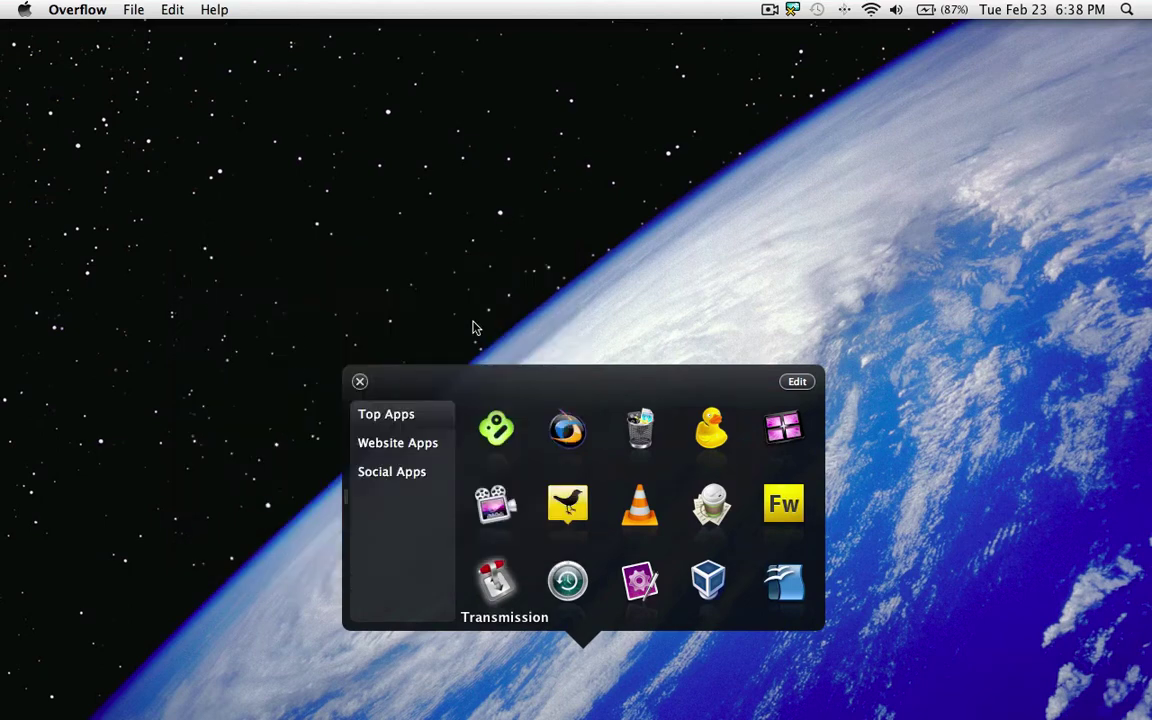
Step: Dismiss the Overflow window, restore the minimized stuntsoftware.com/overflow page in Chrome, look over its download and purchase offers, and close it
click(480, 175)
mouse_move(718, 716)
click(889, 703)
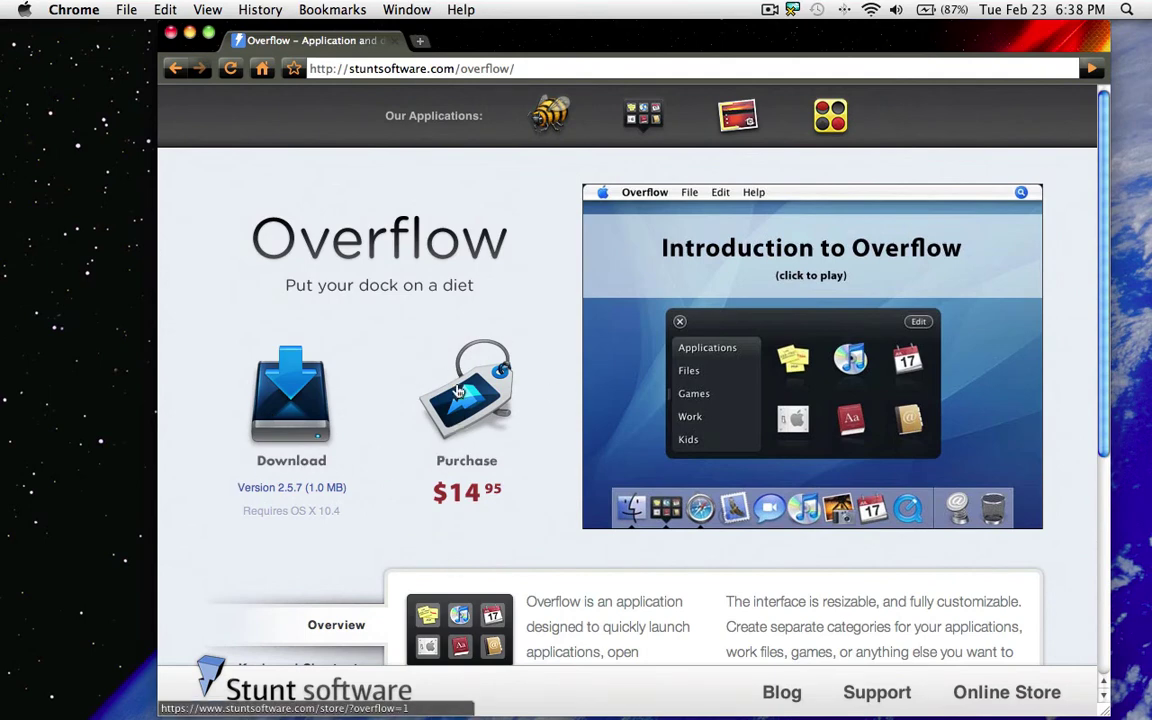
scroll(457, 390, down, 8)
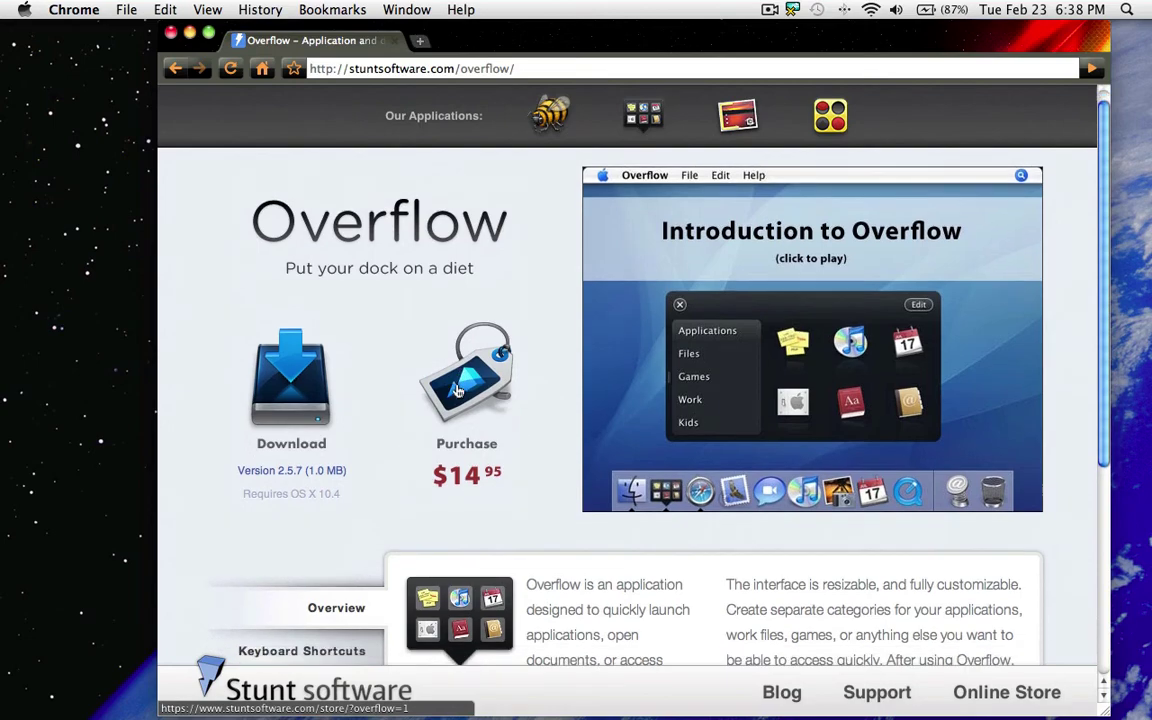
scroll(457, 390, up, 8)
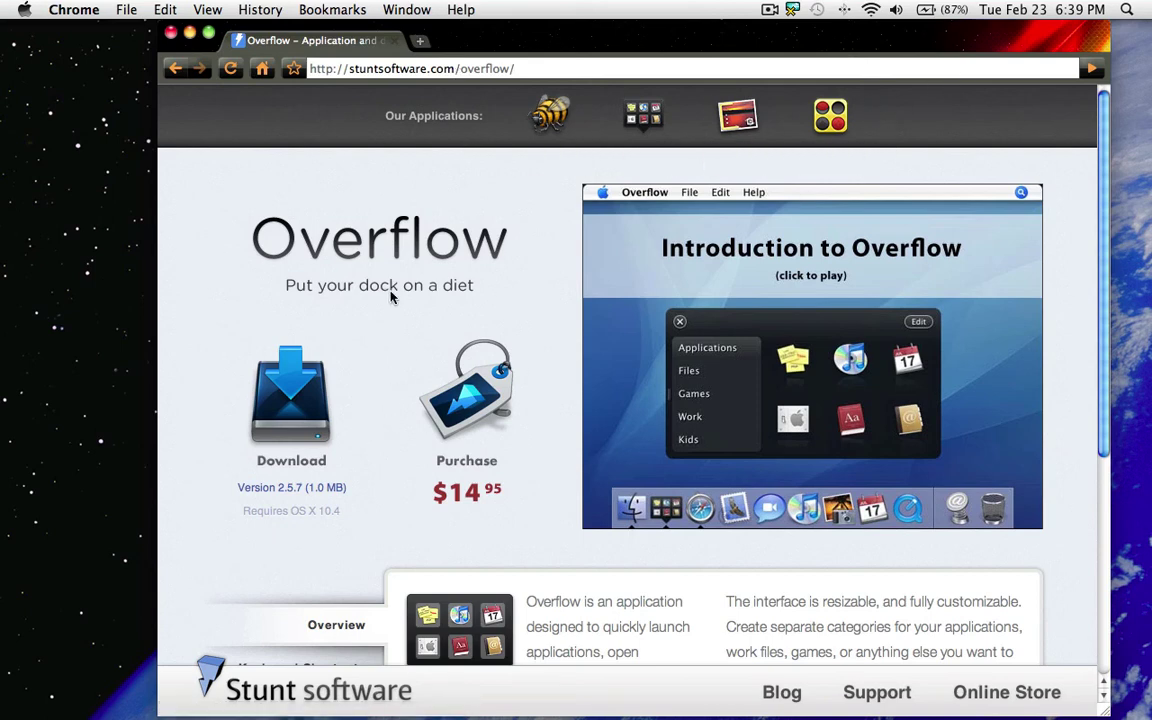
click(170, 33)
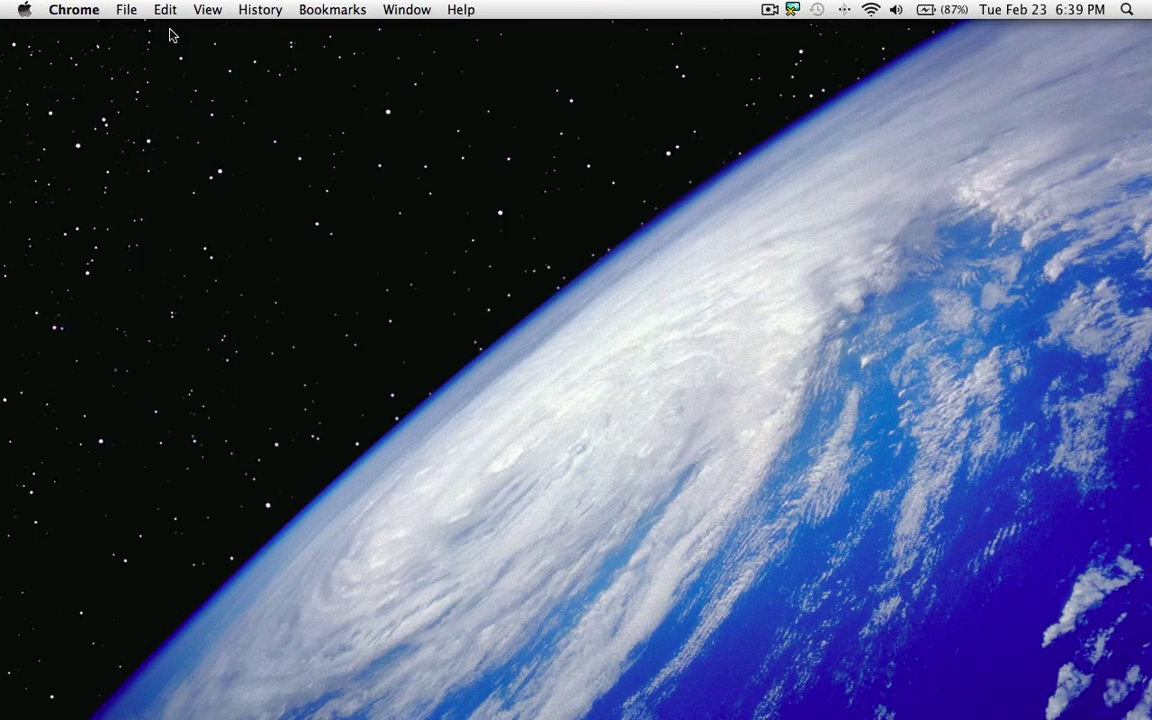